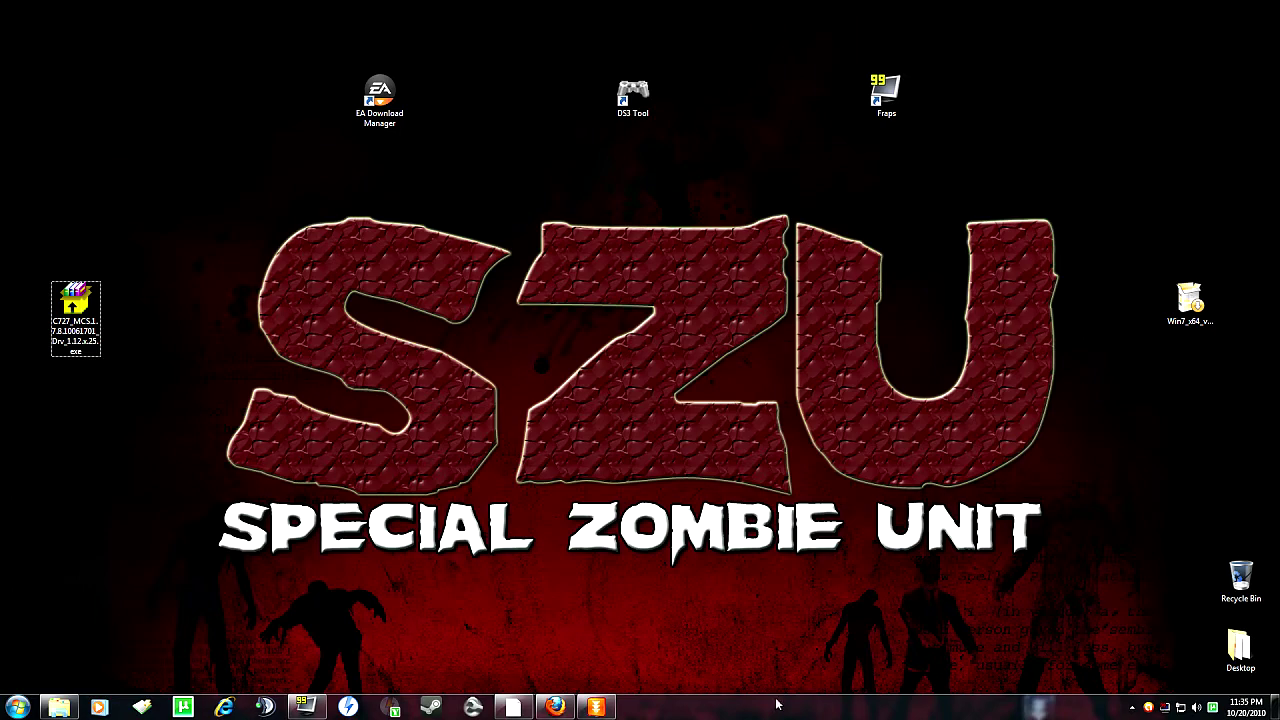
Bring the AVerMedia driver download page back in Firefox and scroll through its listings.
click(557, 708)
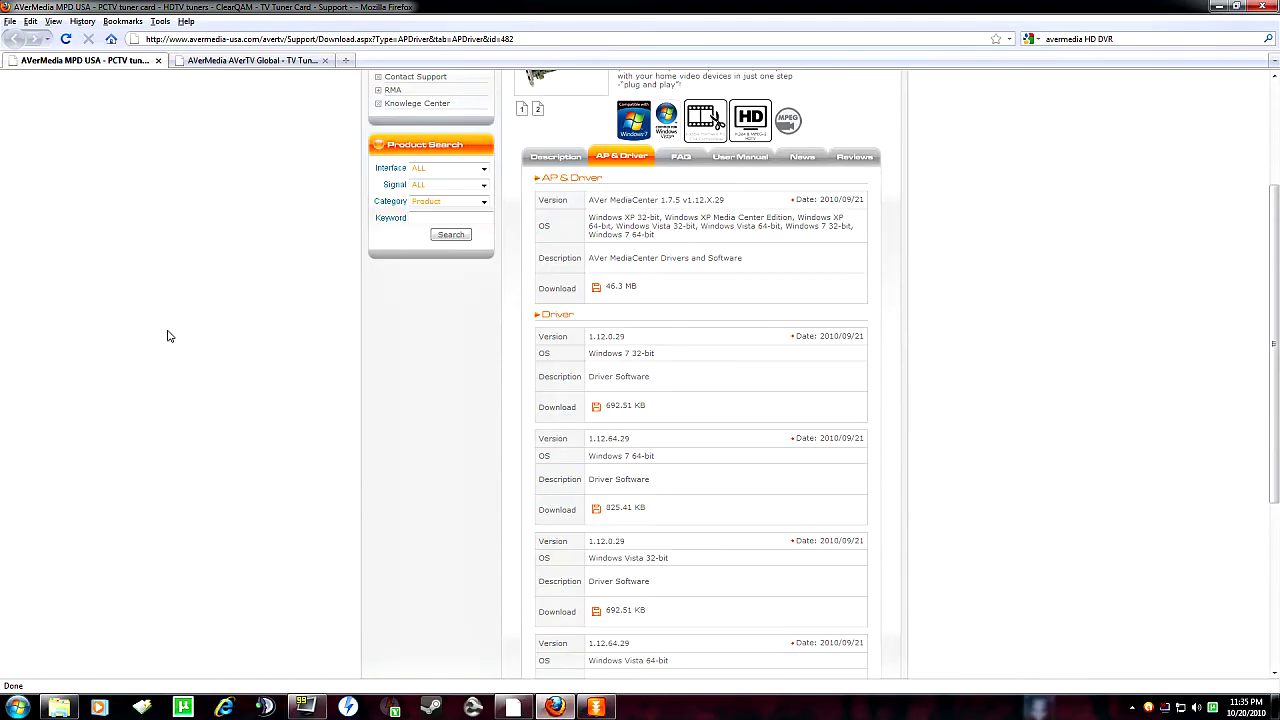
scroll(213, 499, up, 1)
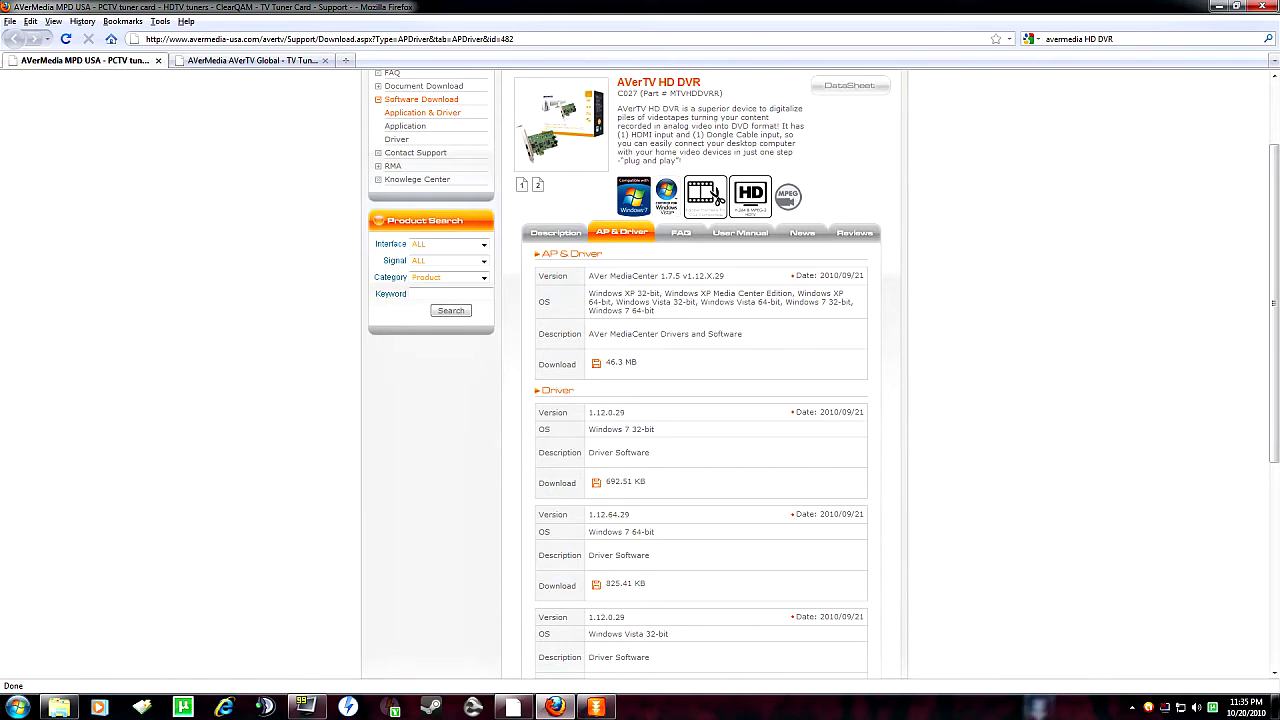
scroll(695, 531, down, 2)
scroll(638, 470, up, 2)
click(237, 62)
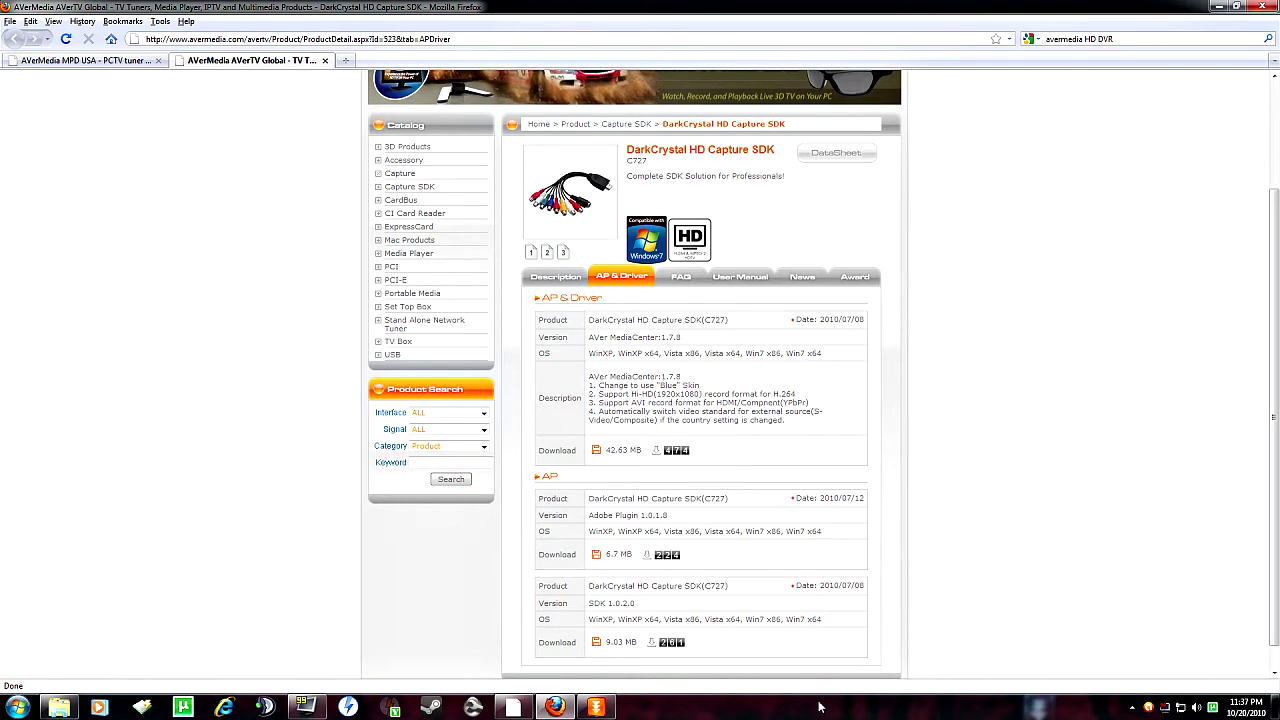
Bring up AVer MediaCenter and navigate Settings > Capture > HD Input Source recording configuration.
click(512, 708)
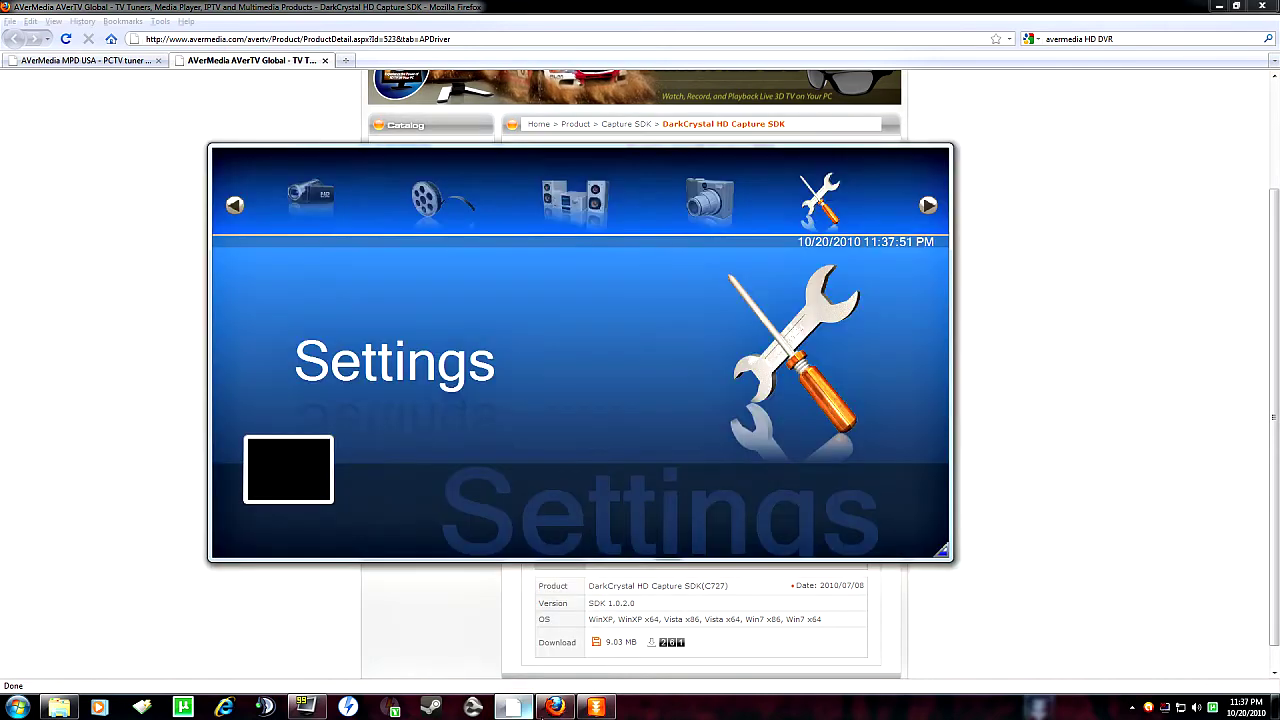
click(575, 203)
drag(620, 163, 654, 190)
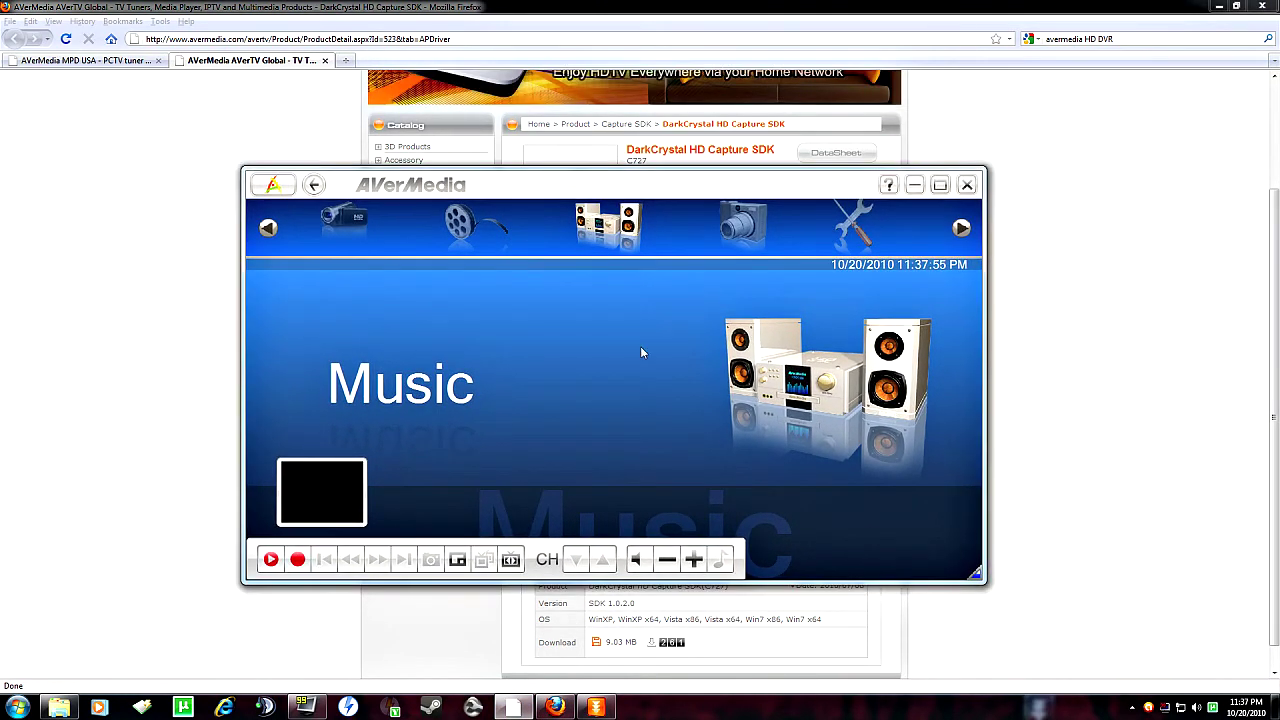
scroll(781, 330, down, 1)
click(781, 330)
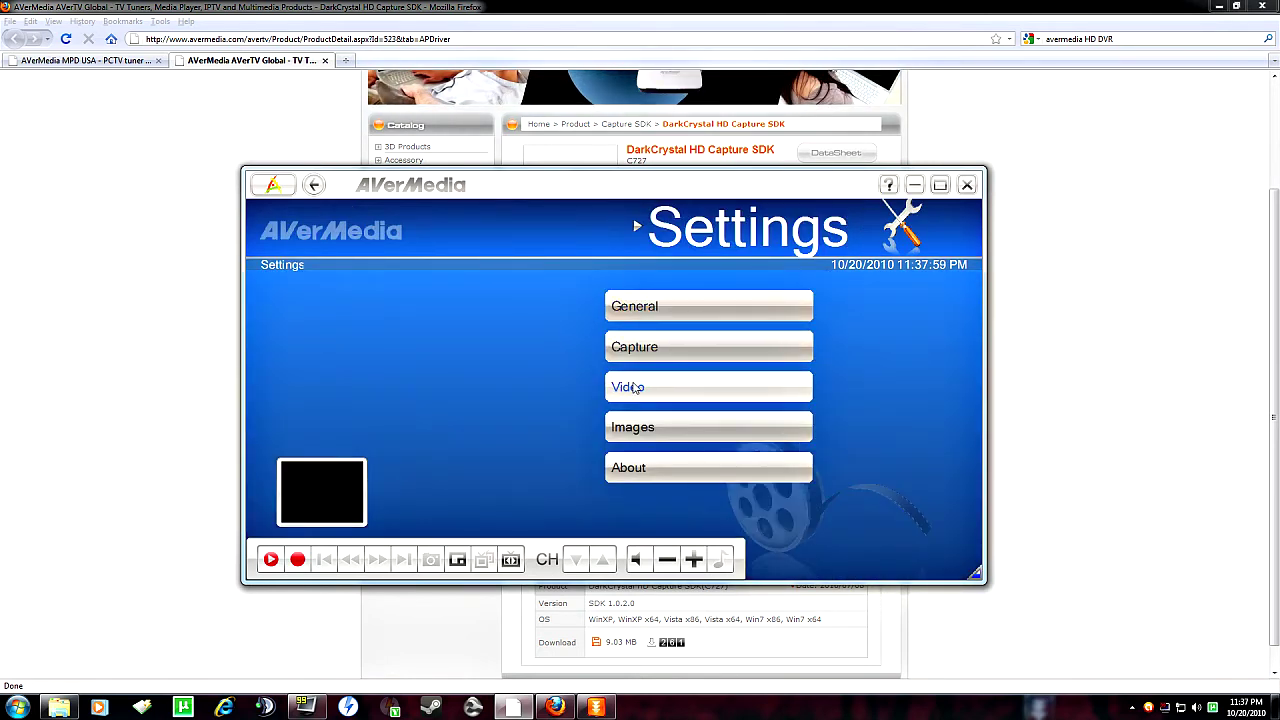
click(666, 347)
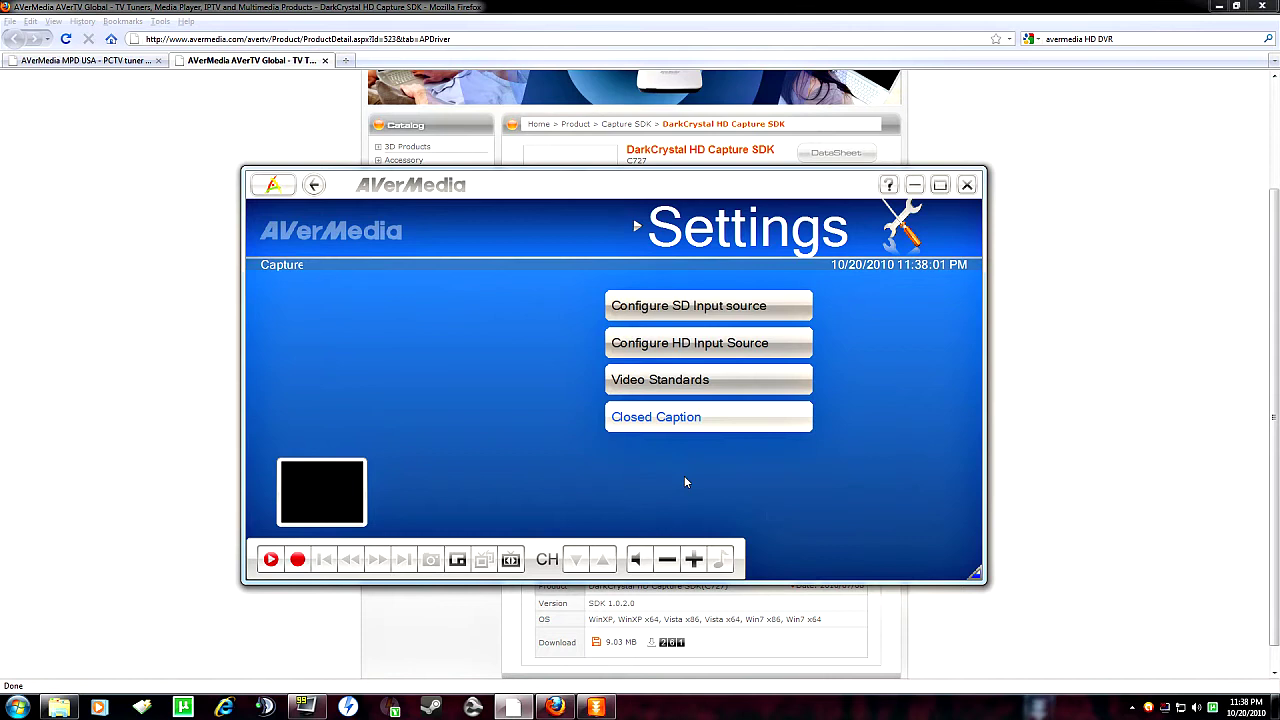
click(678, 343)
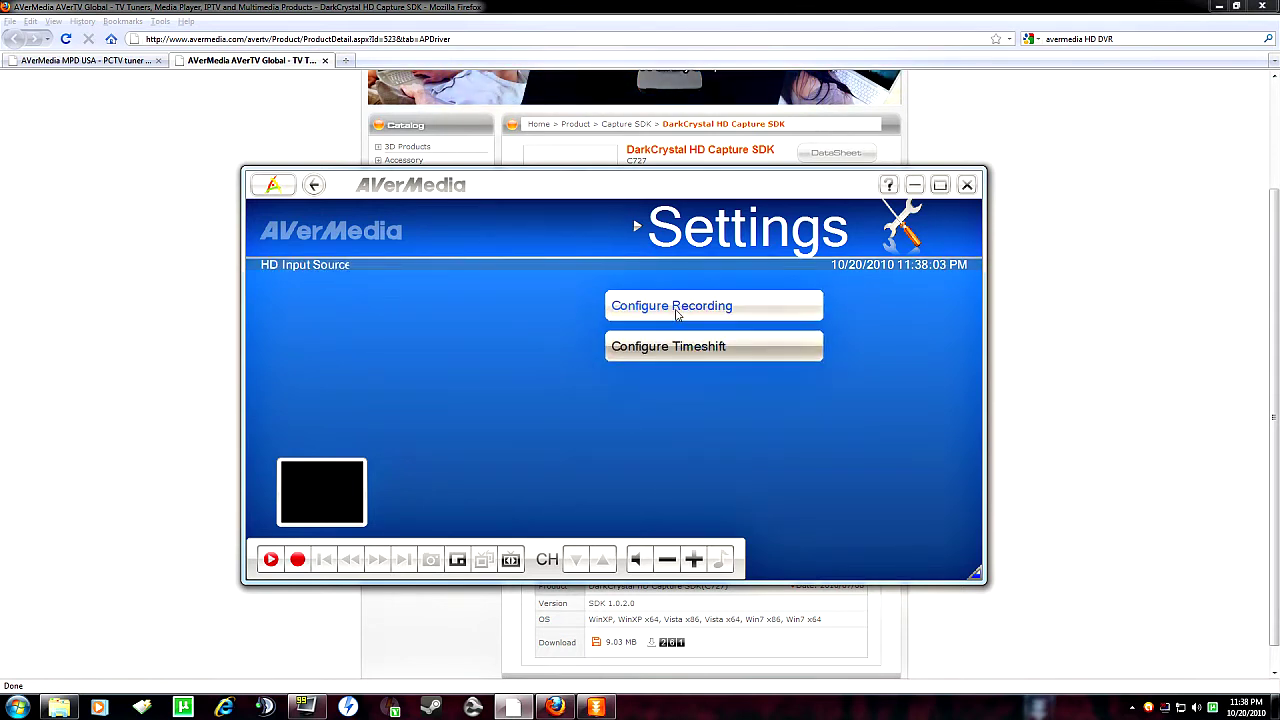
click(677, 314)
Set the HD Record Format to AVI, after briefly trying MPEG-2, and open its Edit settings.
click(758, 328)
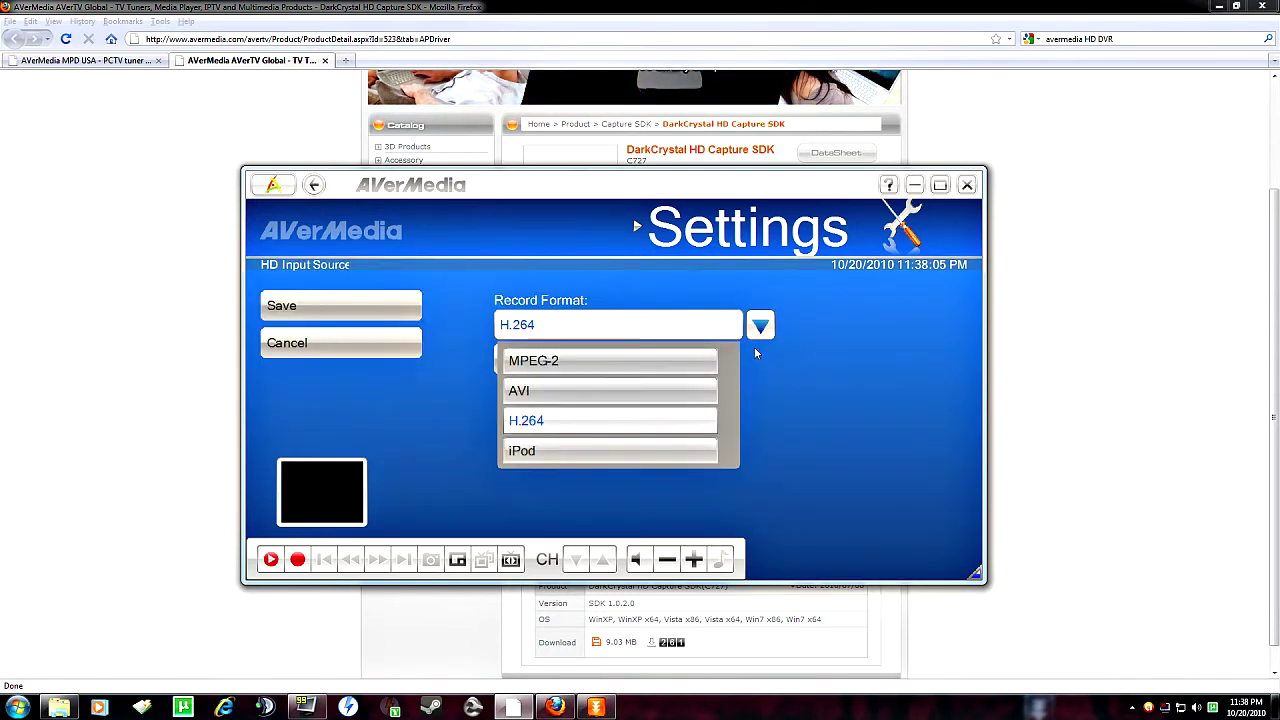
click(561, 365)
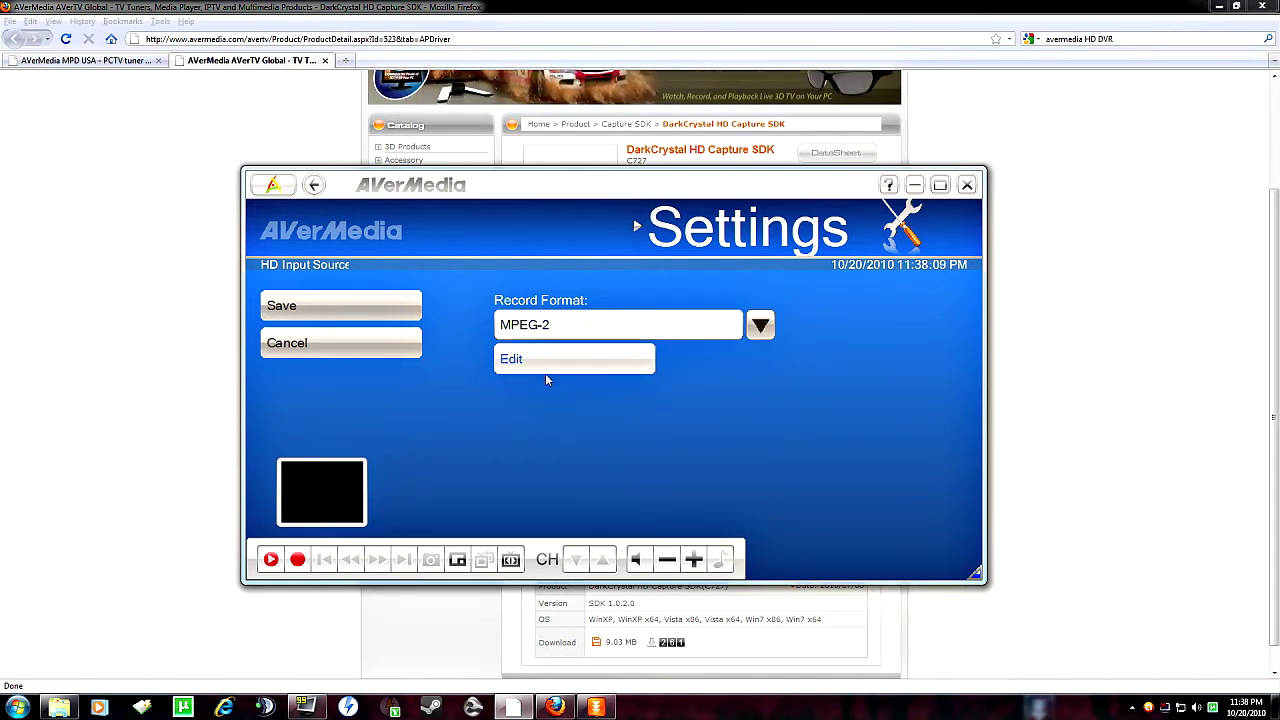
click(760, 325)
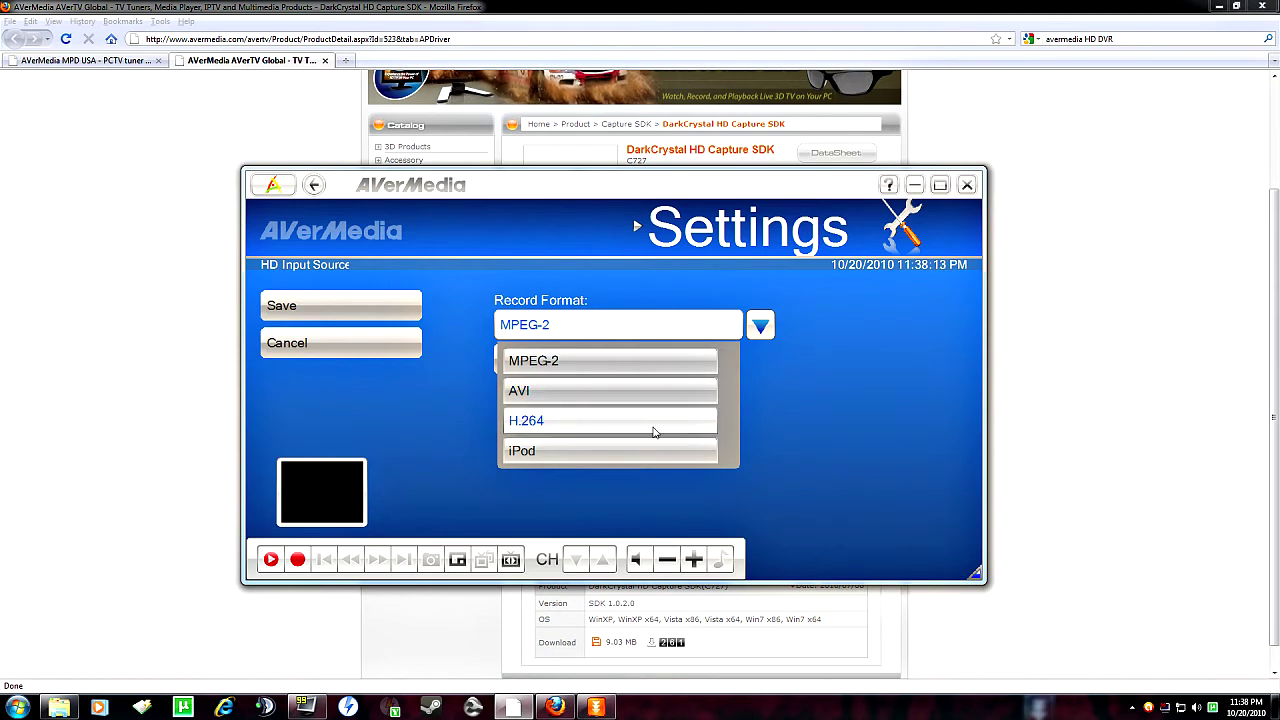
click(530, 391)
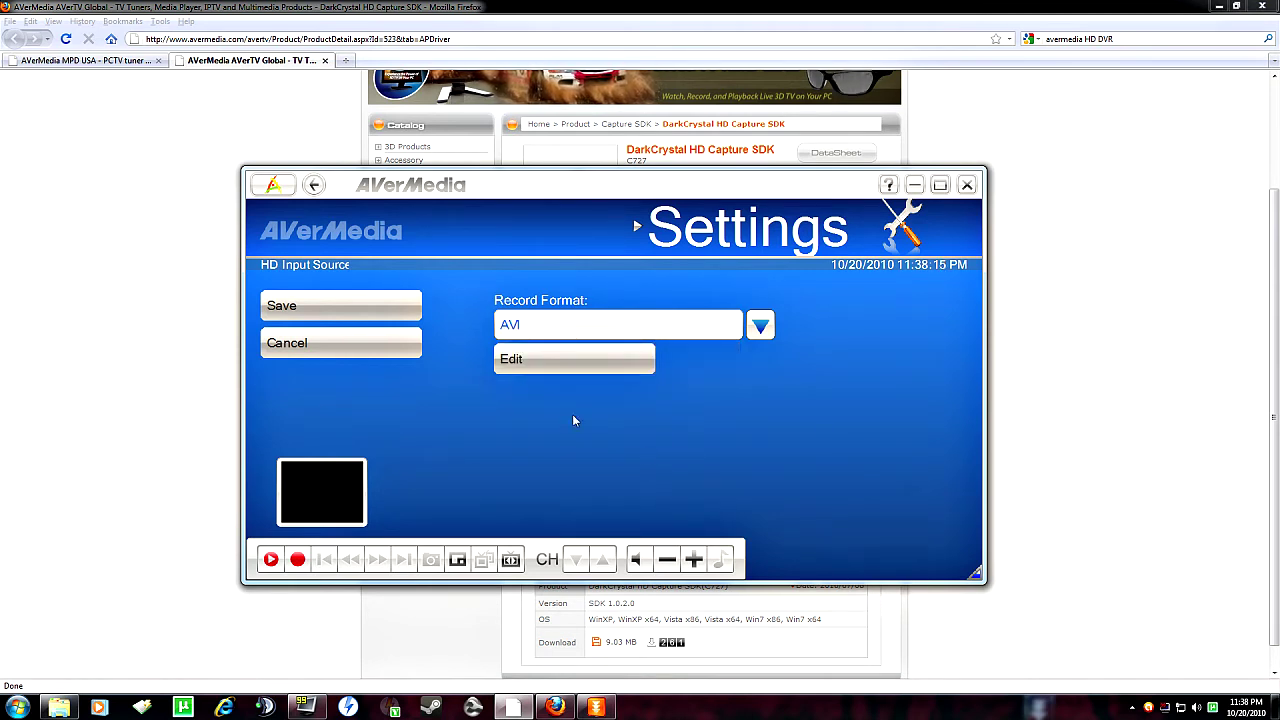
click(527, 366)
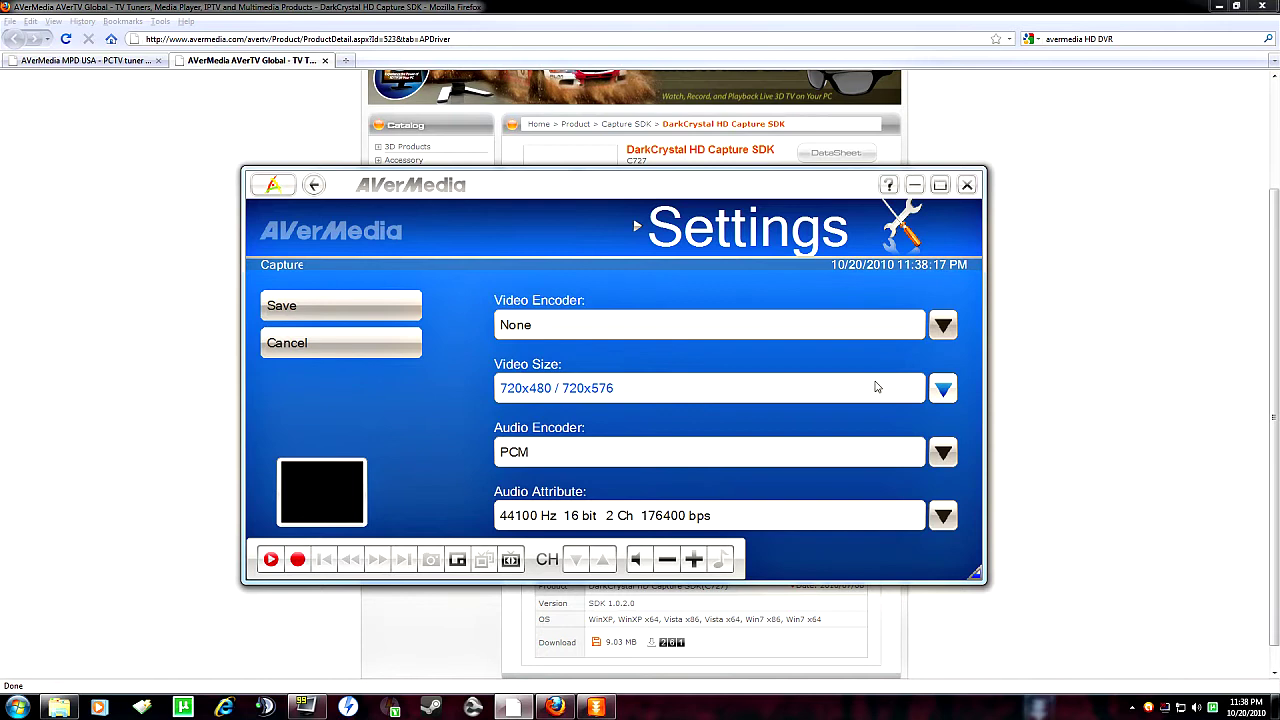
Set the AVI video size to 1280x720 and scroll through the Video Encoder codec list.
click(945, 392)
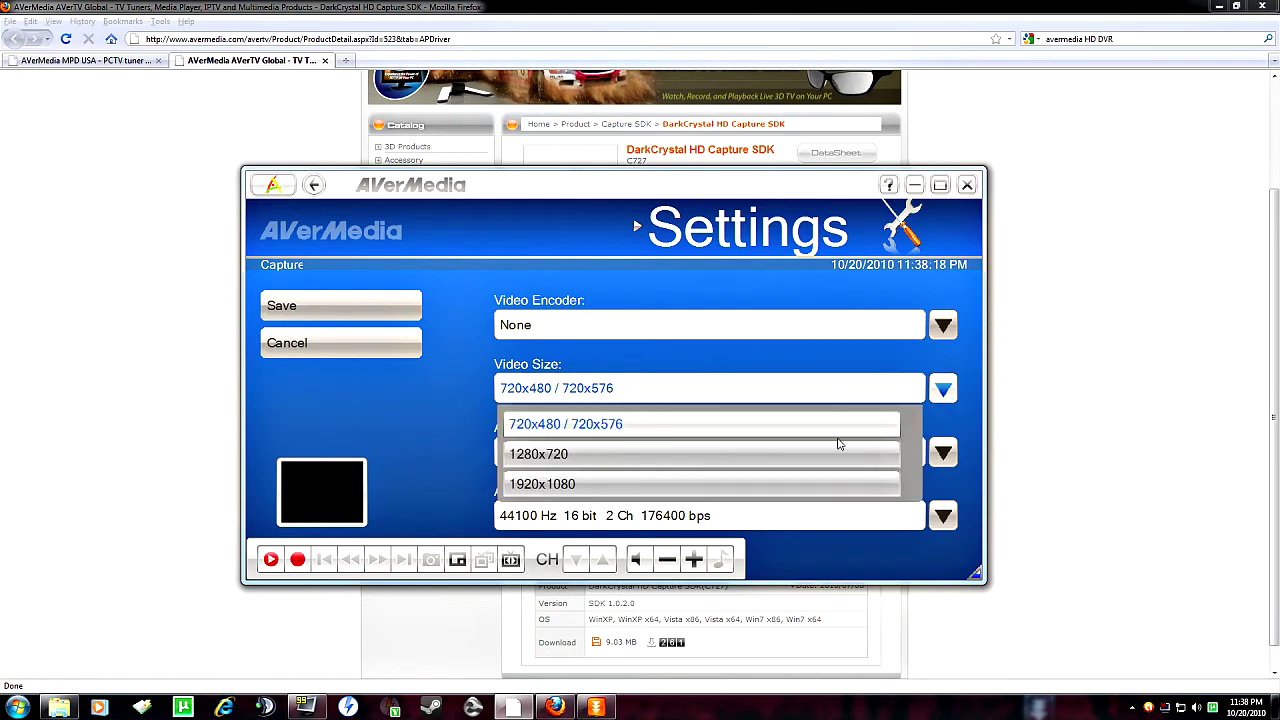
click(560, 462)
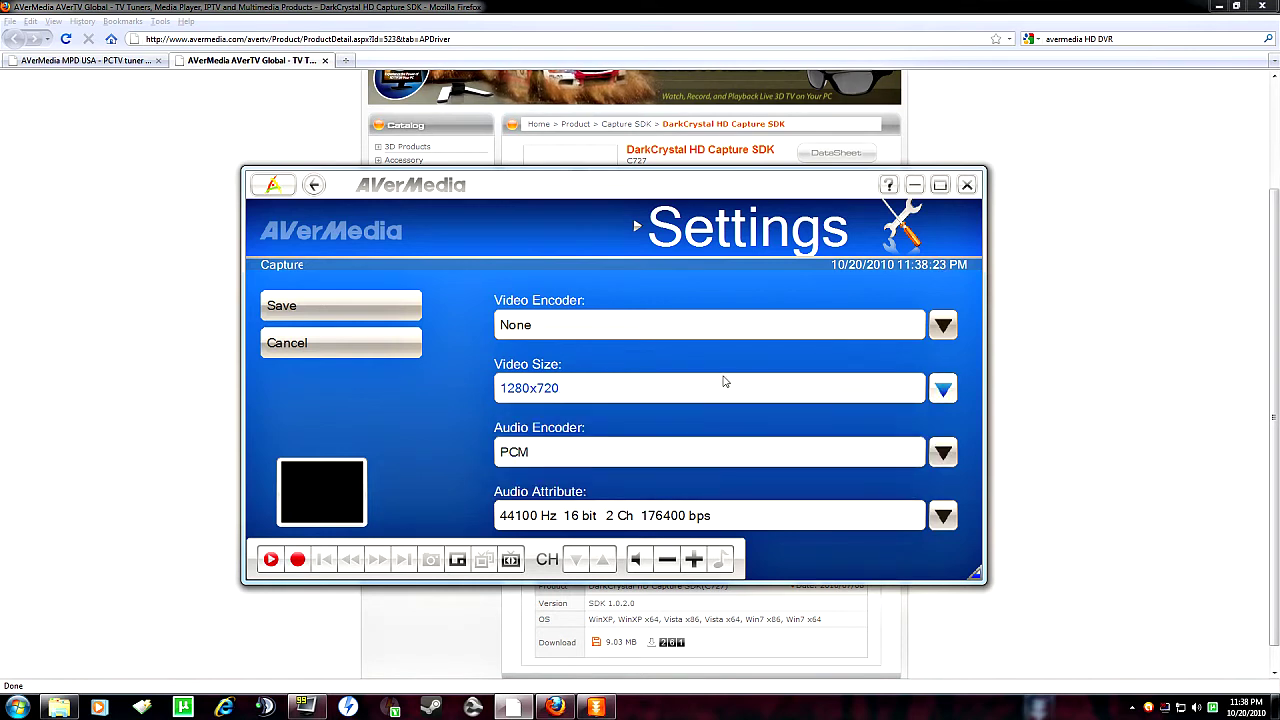
click(944, 326)
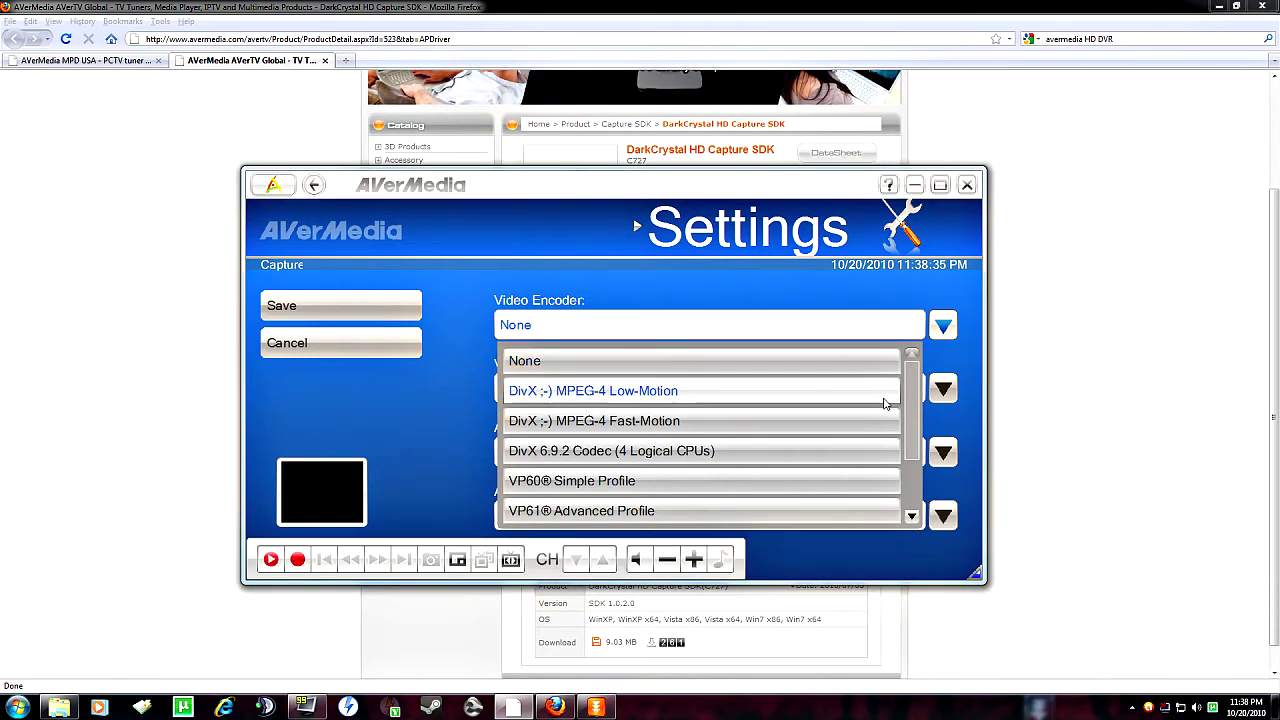
scroll(914, 397, down, 1)
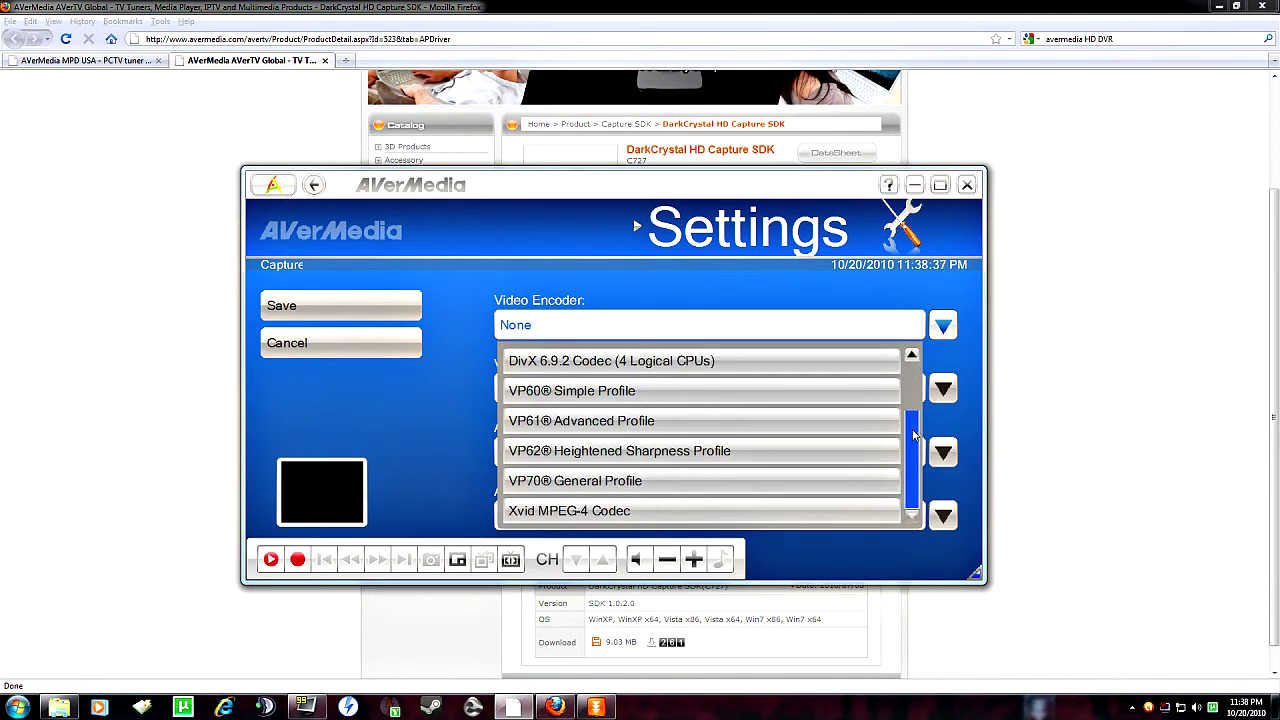
drag(911, 472, 920, 399)
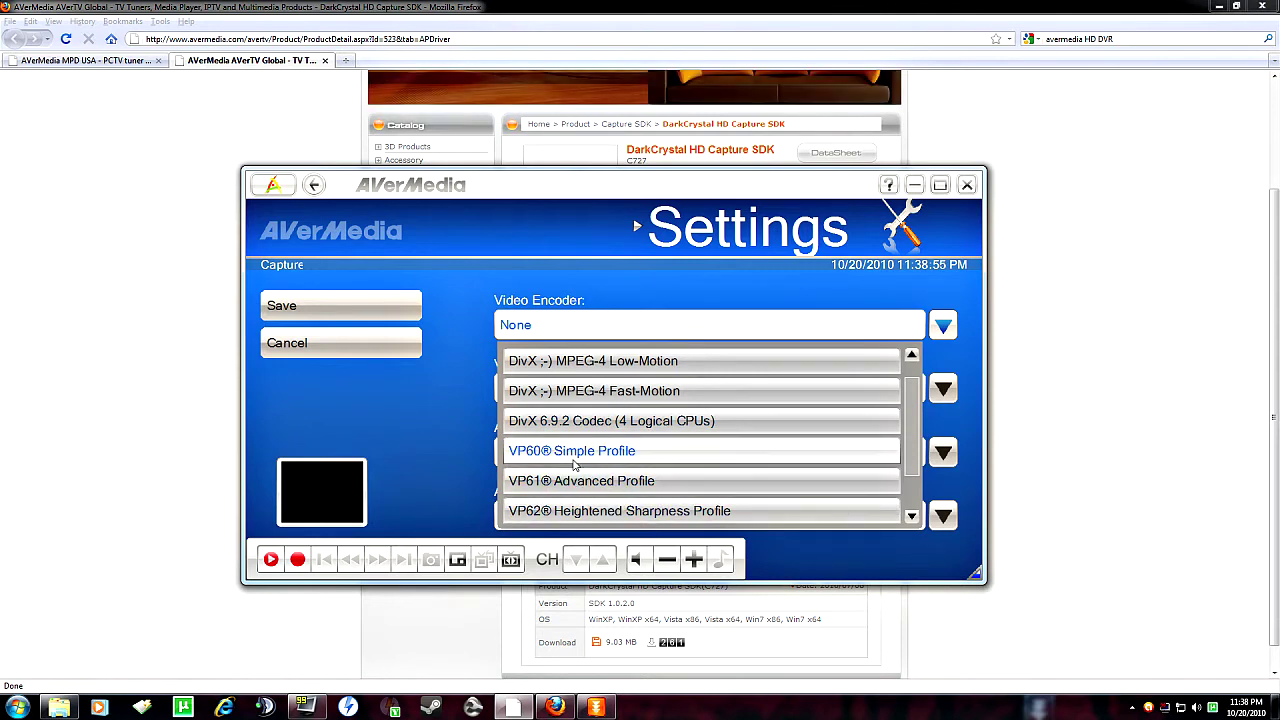
Select DivX 6.9.2 Codec as the AVI video encoder, then browse the other encoders without changing it.
click(592, 421)
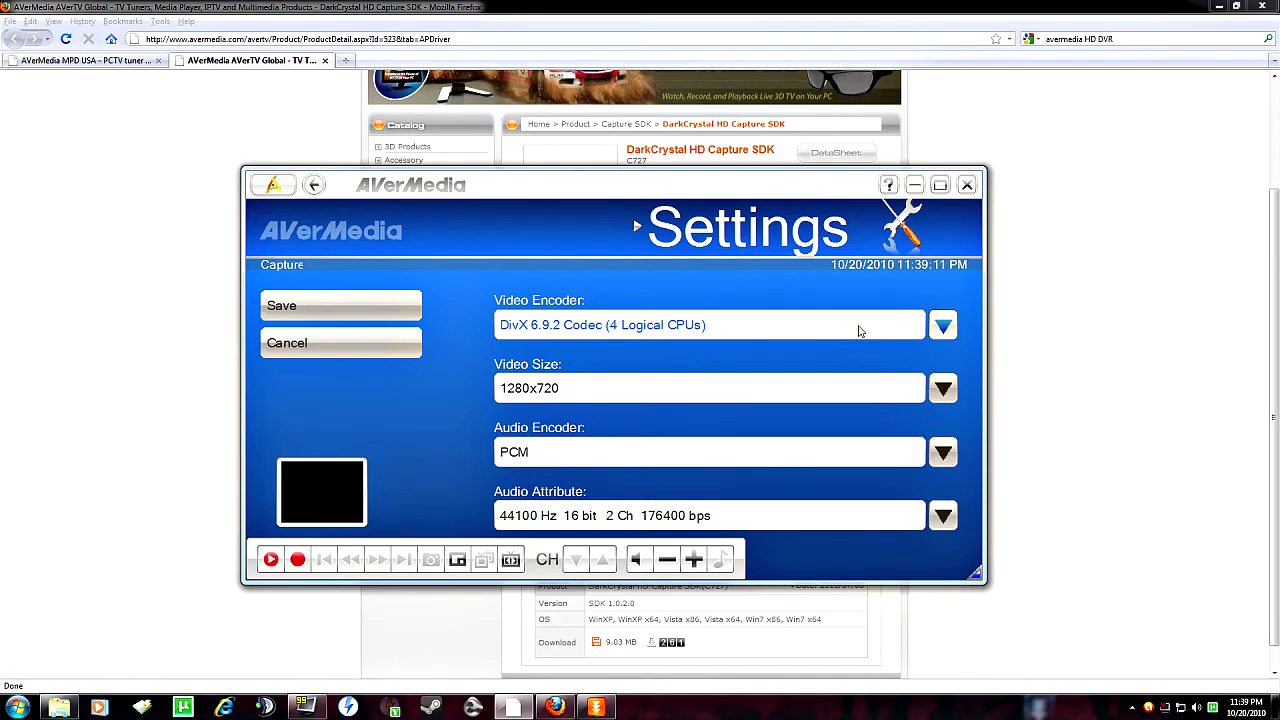
click(943, 328)
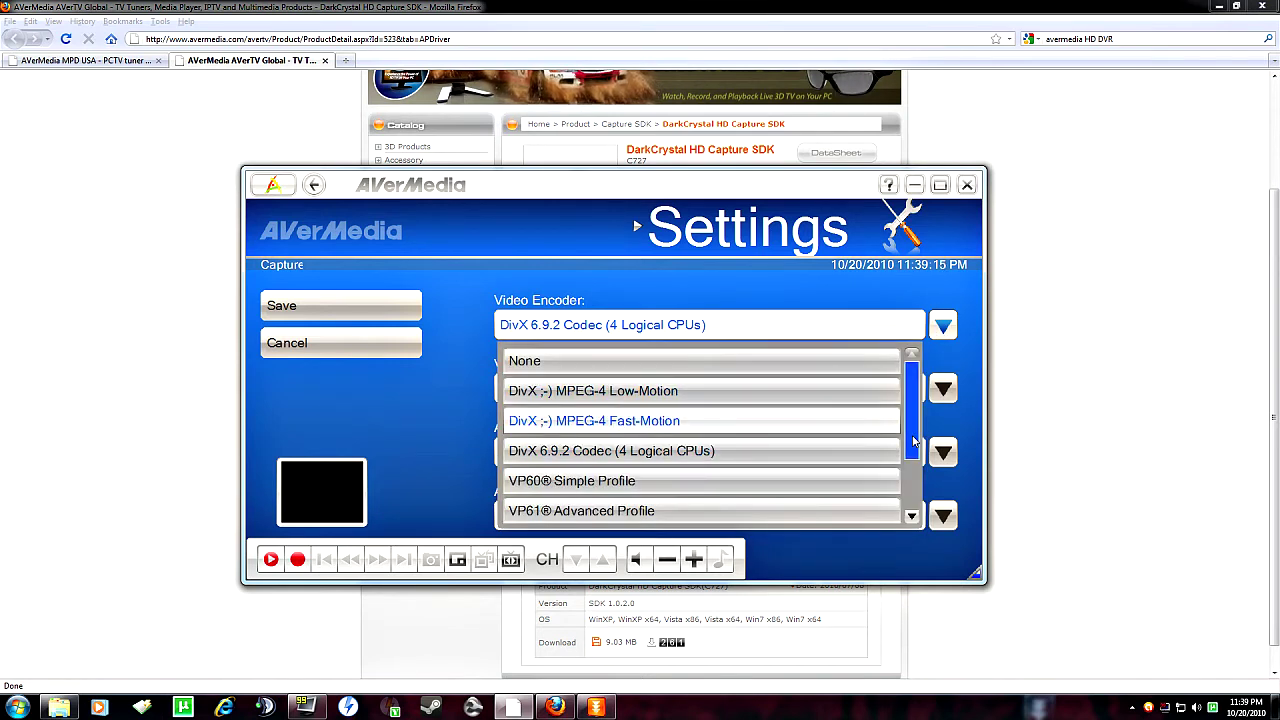
scroll(913, 430, down, 2)
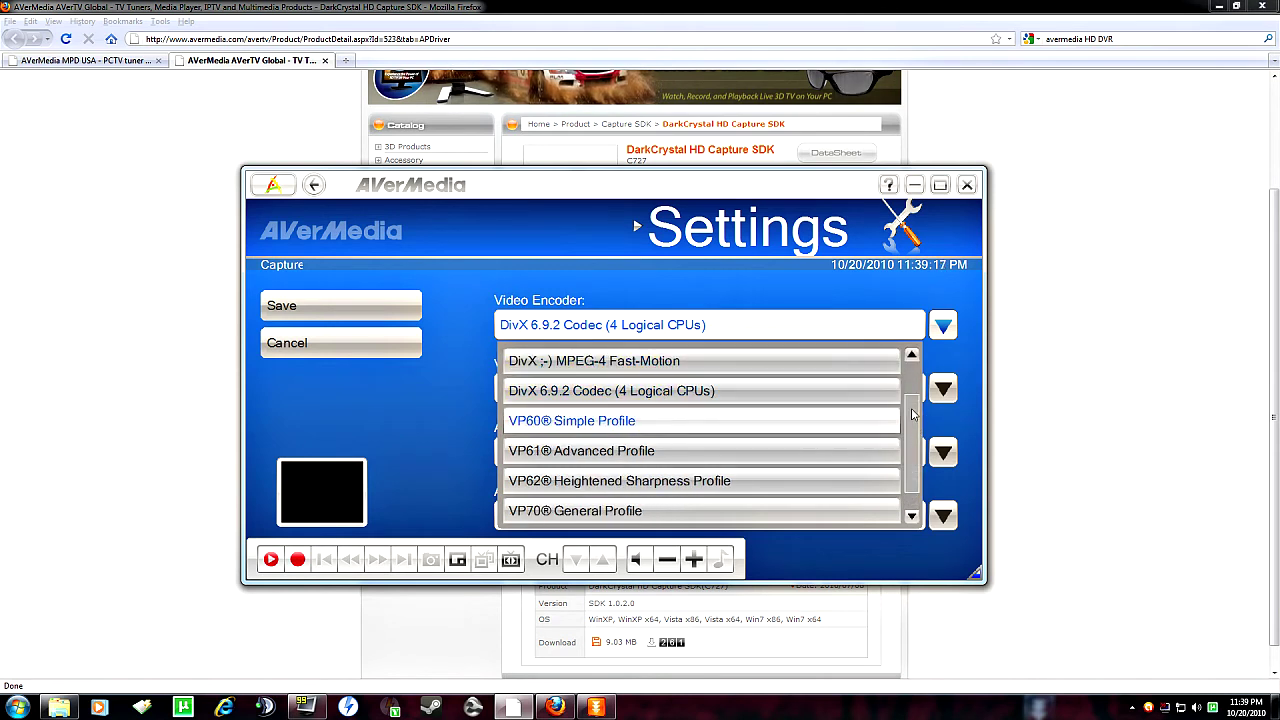
scroll(903, 420, down, 1)
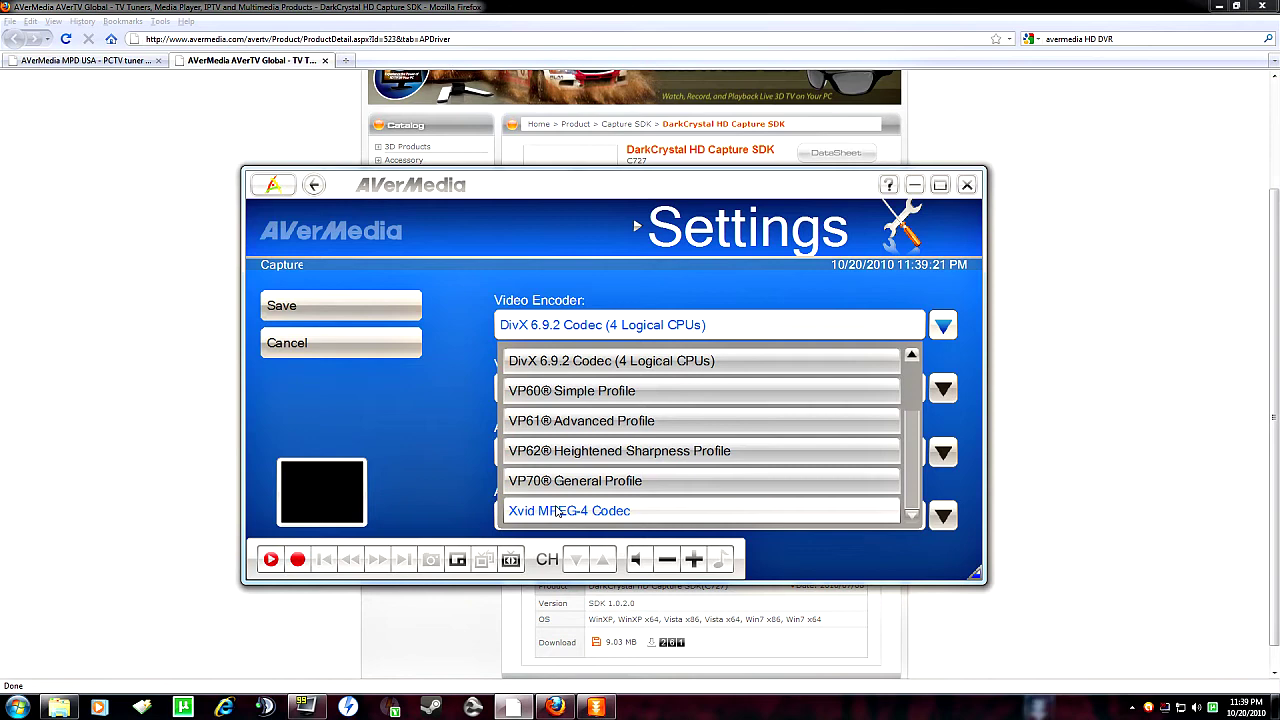
drag(918, 450, 922, 377)
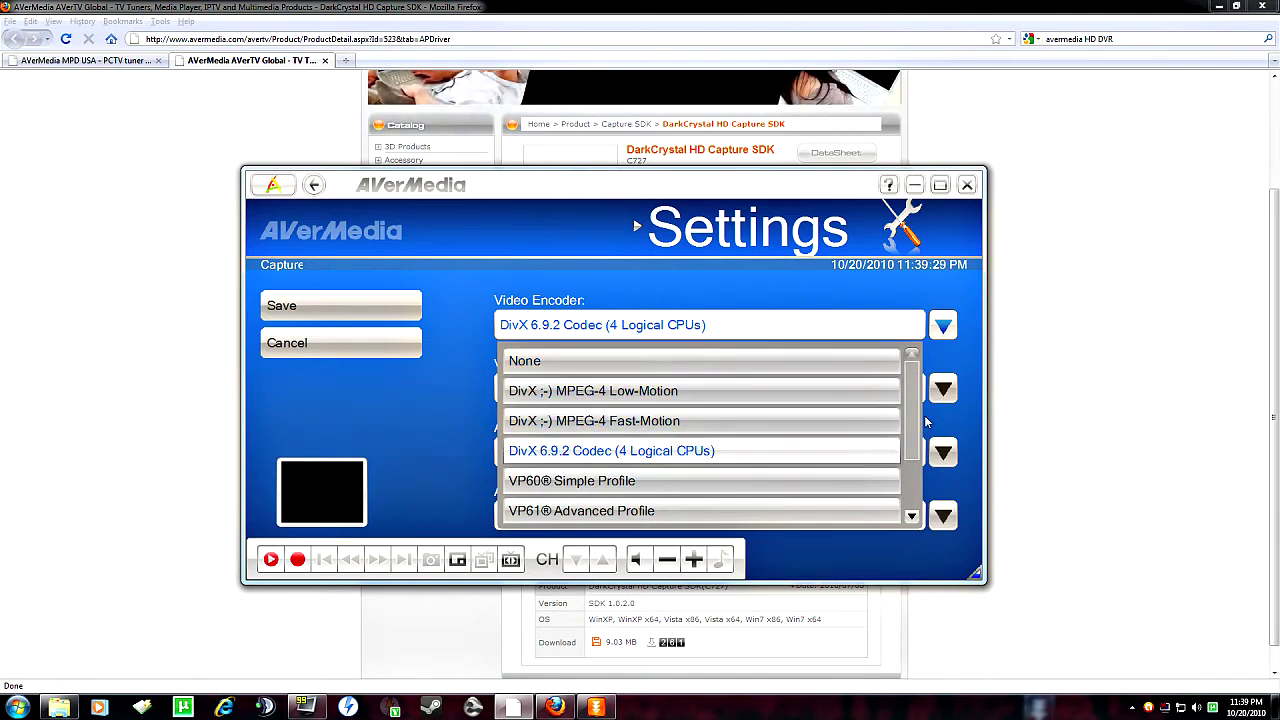
scroll(912, 420, down, 1)
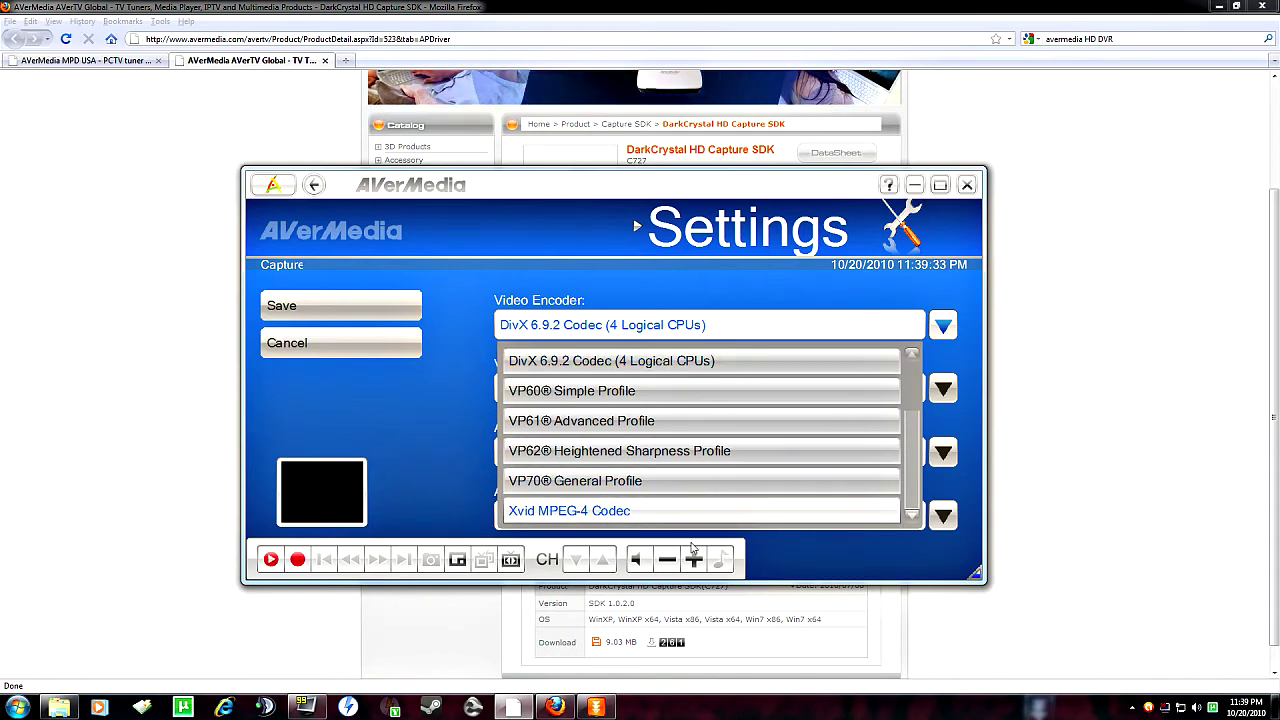
scroll(920, 410, up, 1)
scroll(920, 405, up, 2)
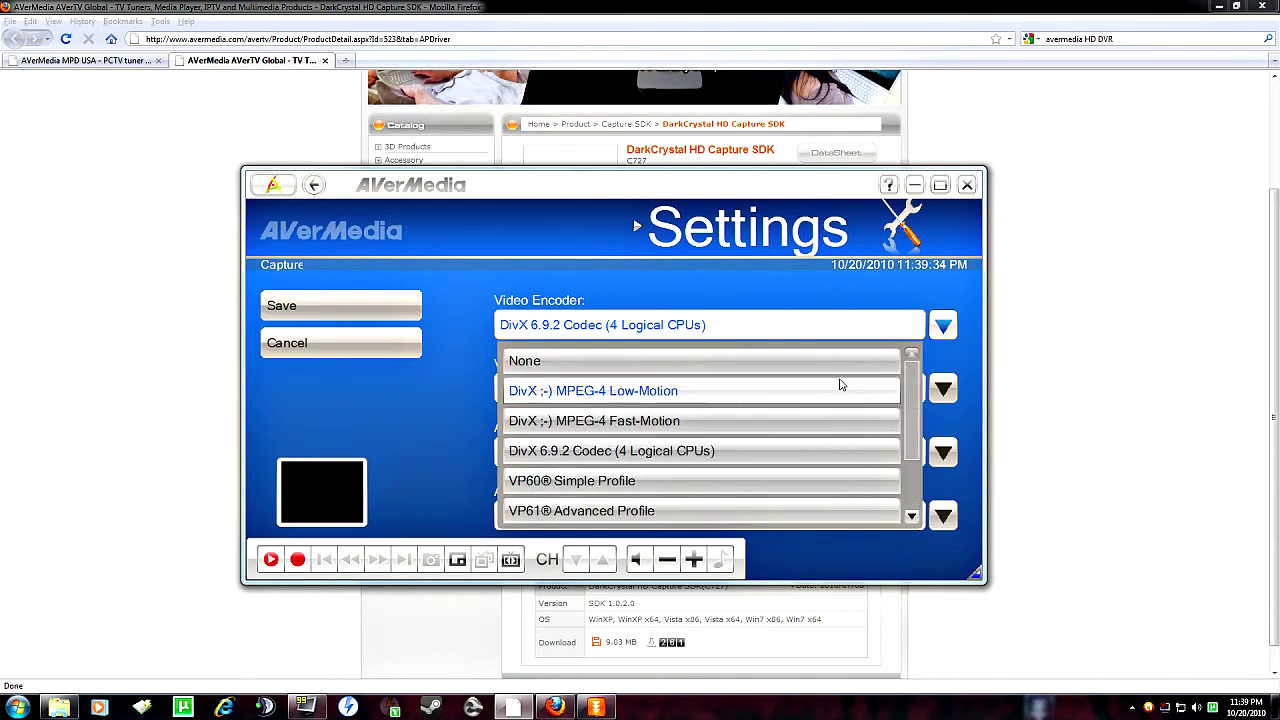
click(462, 268)
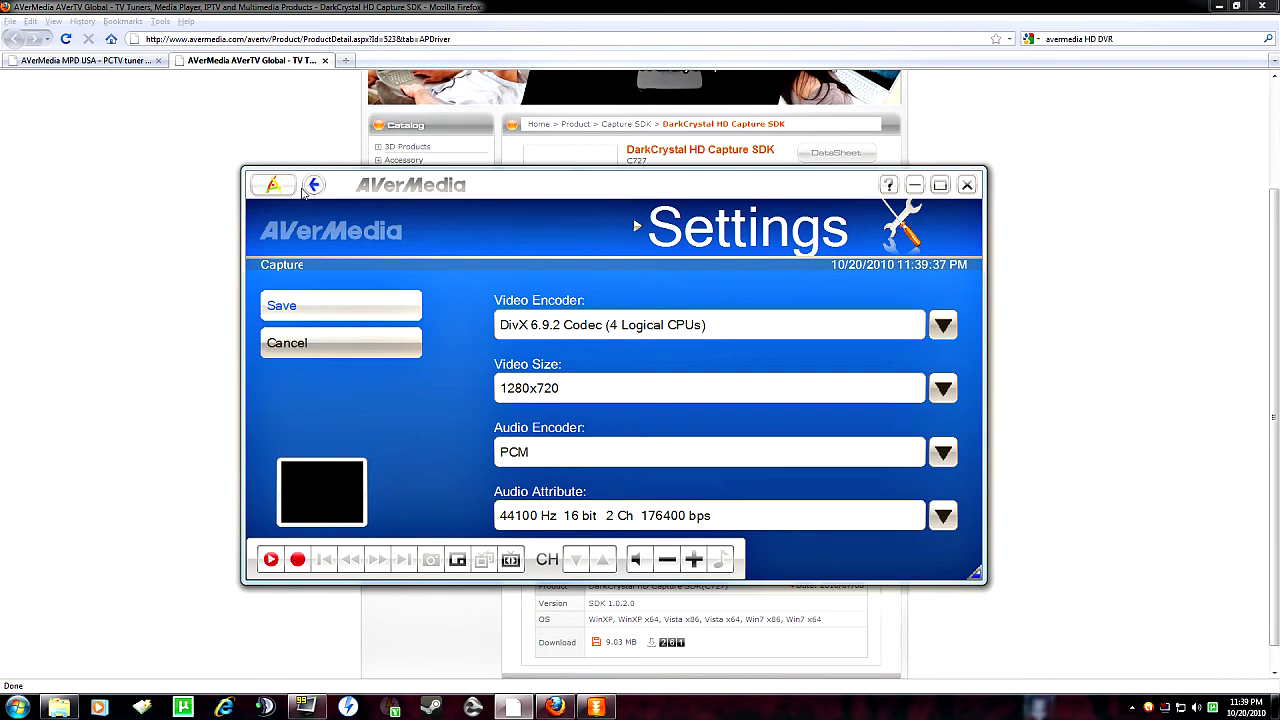
Return to HD Input Source settings and pick H.264 as the record format.
click(313, 186)
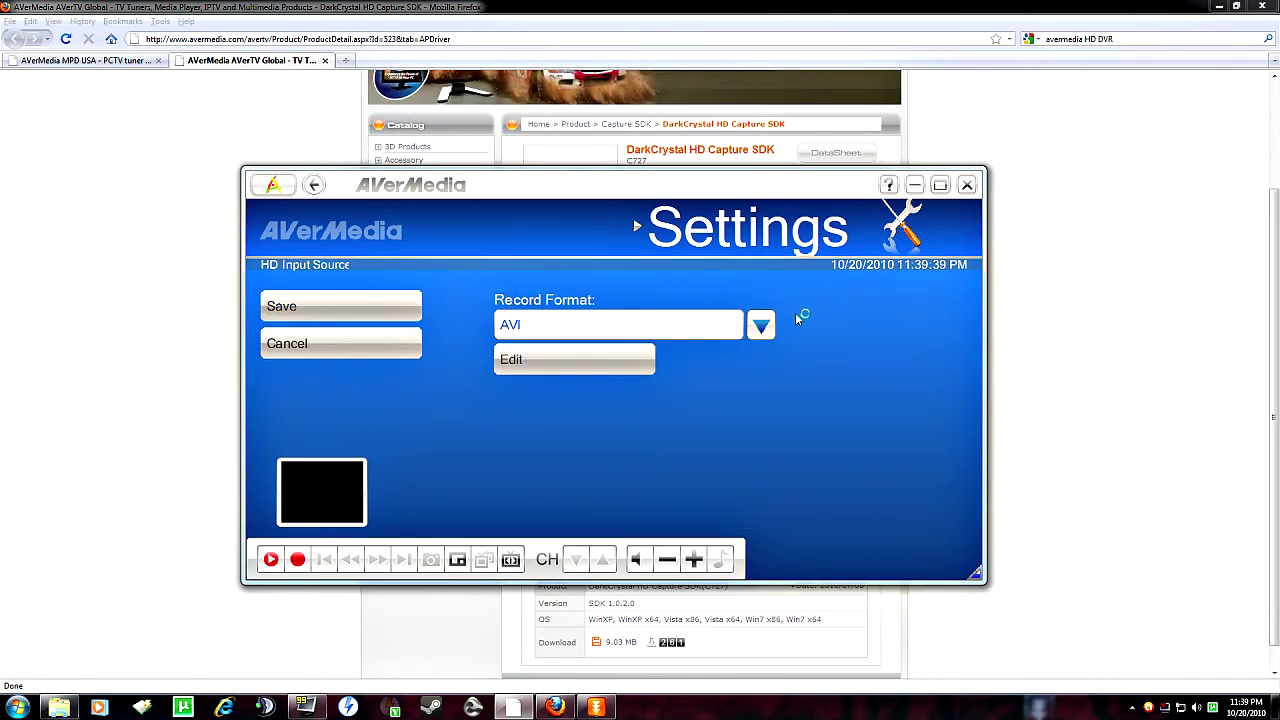
click(760, 325)
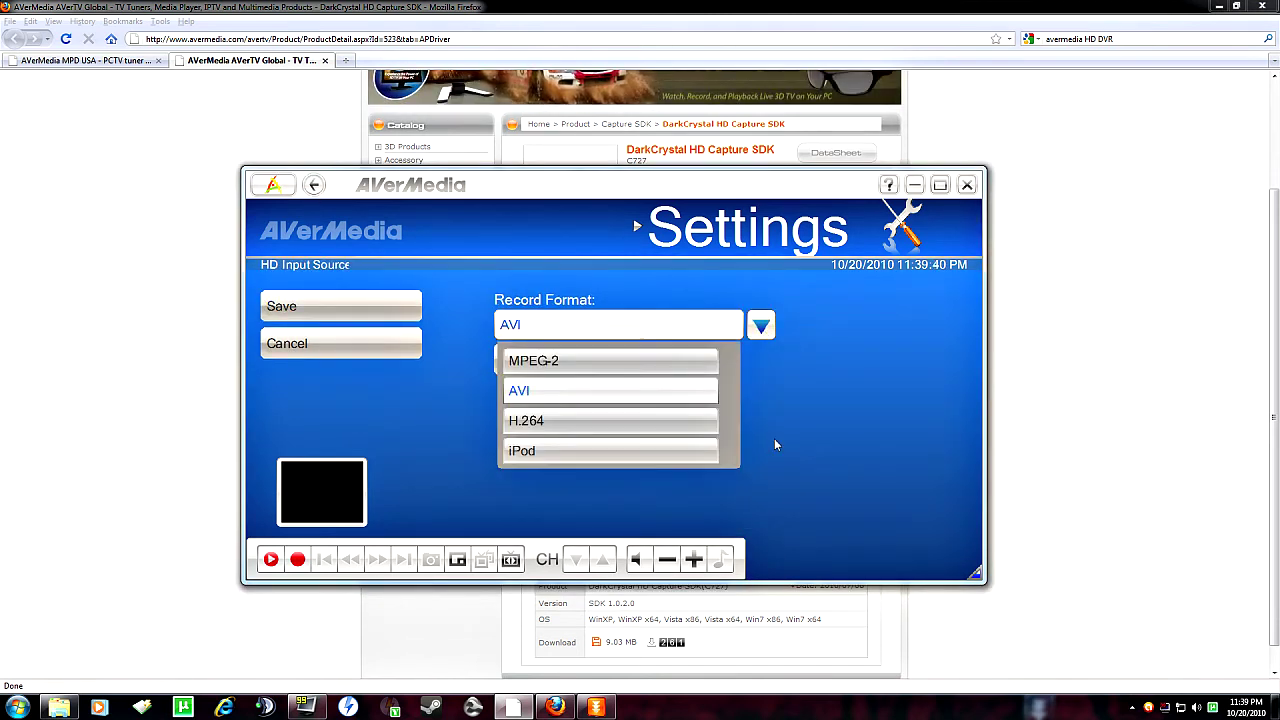
click(543, 424)
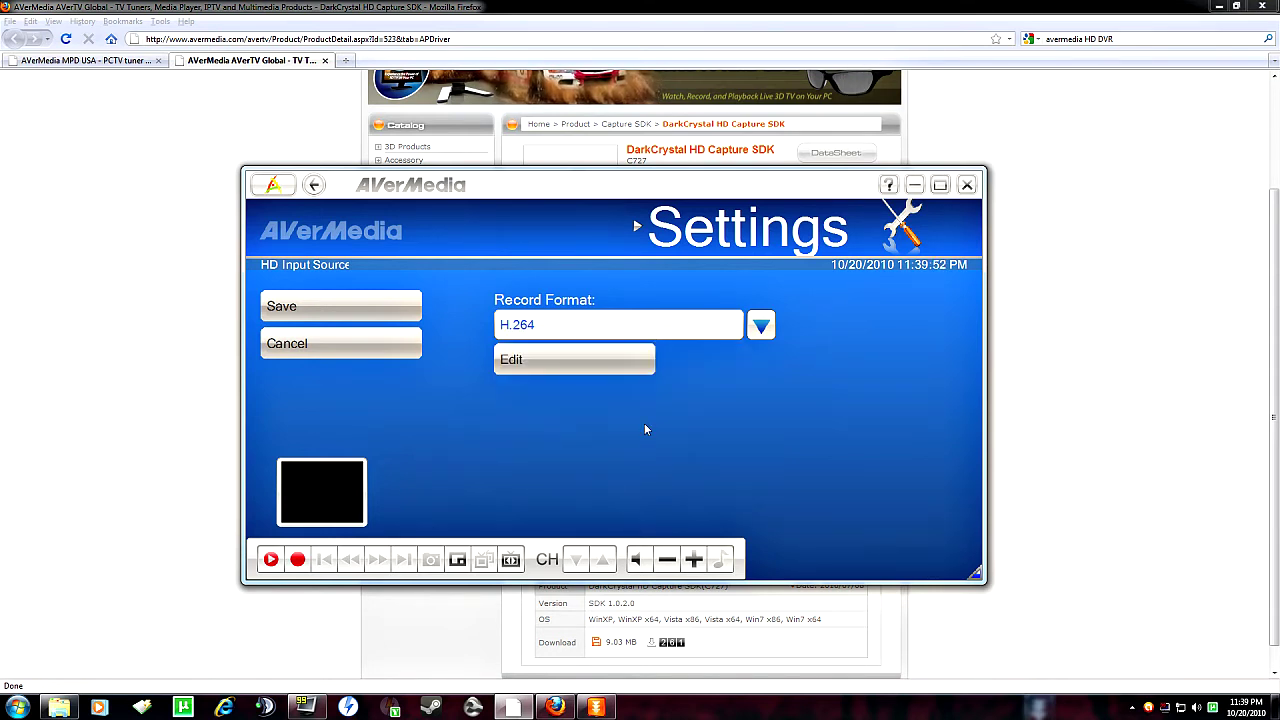
Page through the H.264 Profile, Level, Entropy Mode, video and audio bitrate options, then cancel unsaved.
click(537, 361)
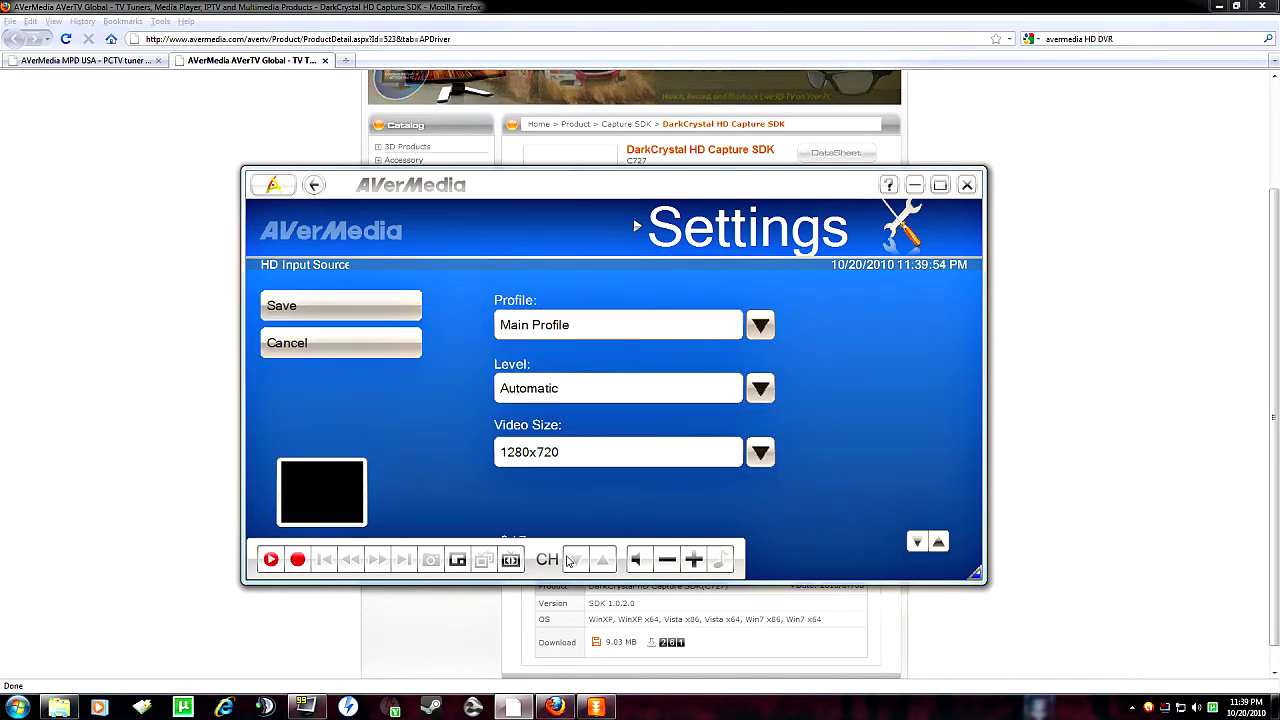
click(917, 541)
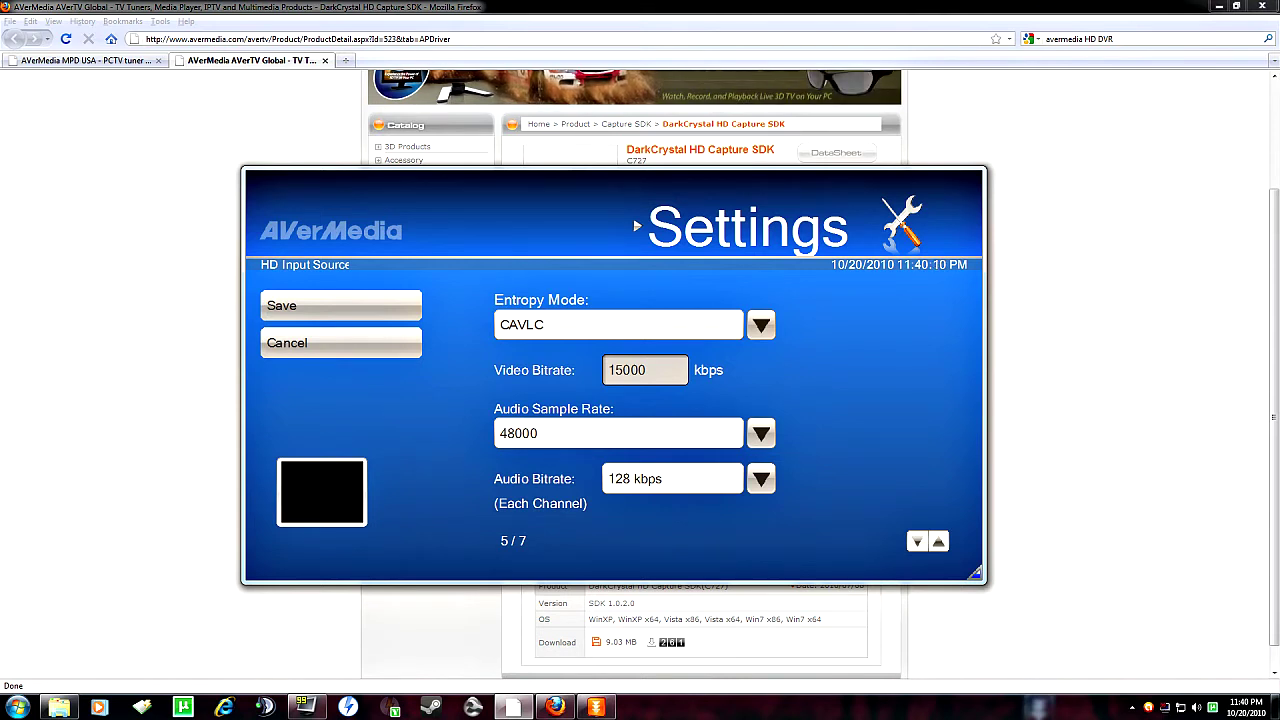
mouse_move(845, 272)
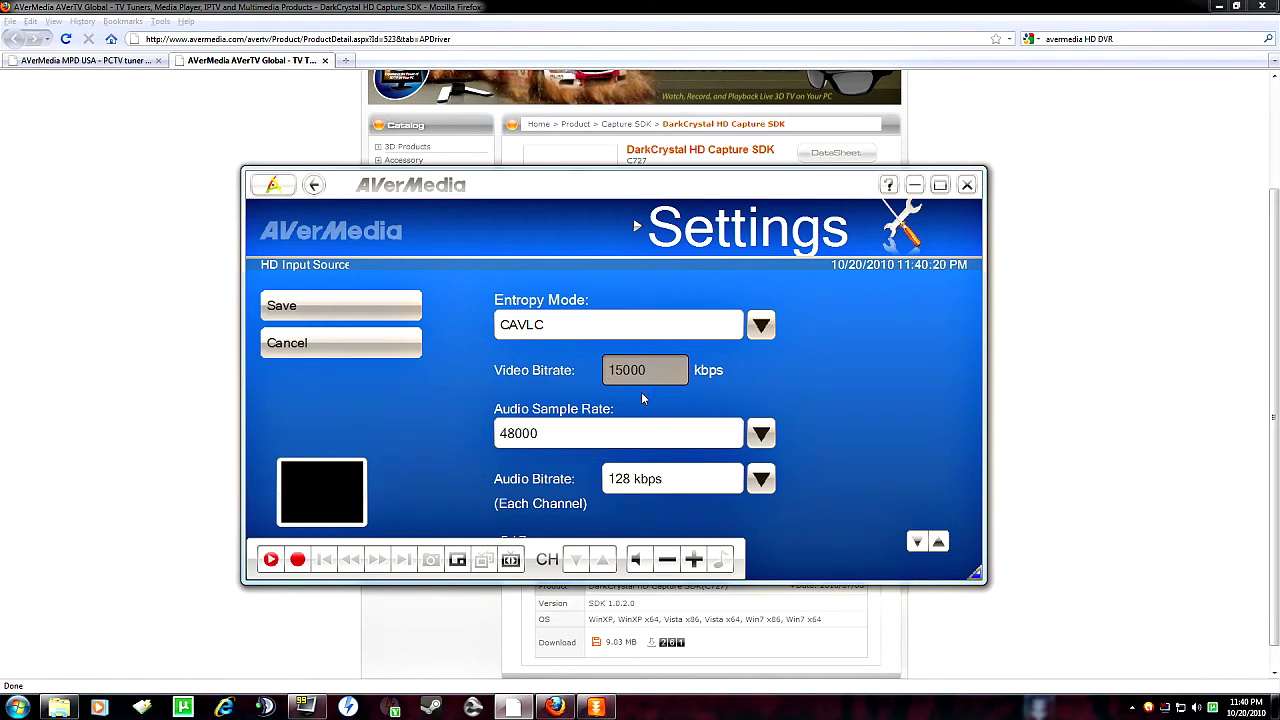
click(940, 543)
click(940, 543)
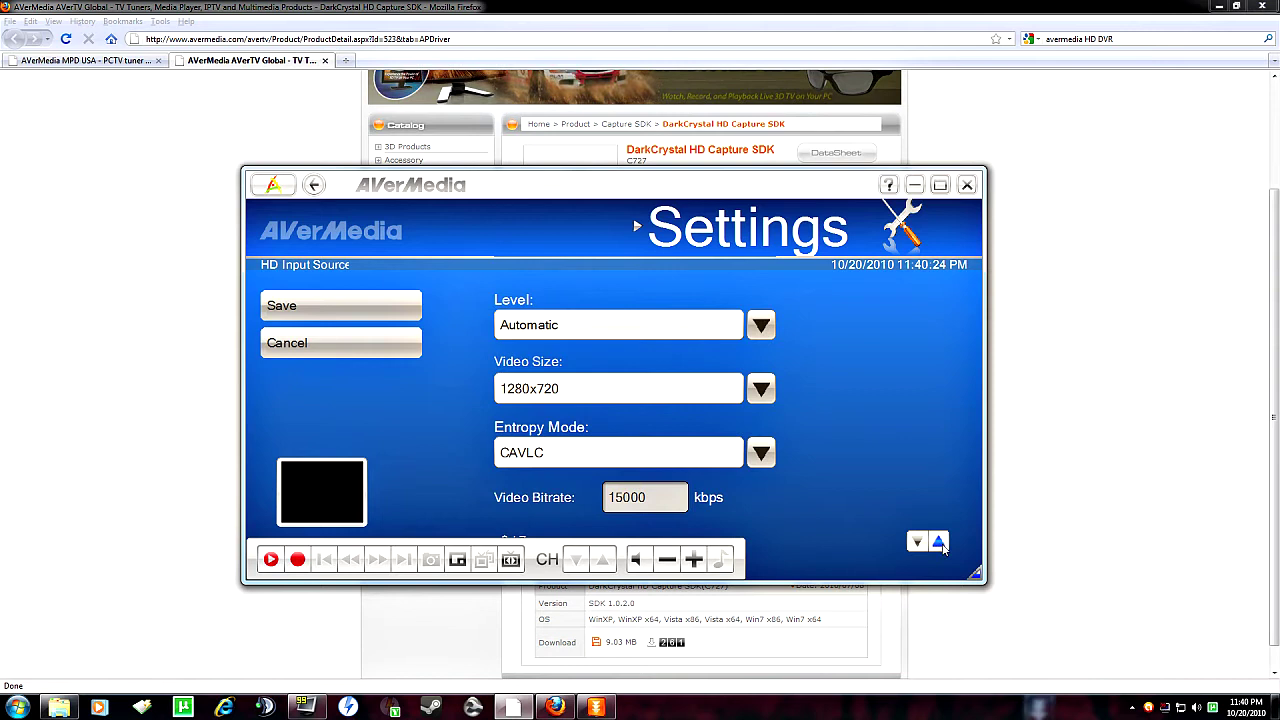
click(940, 543)
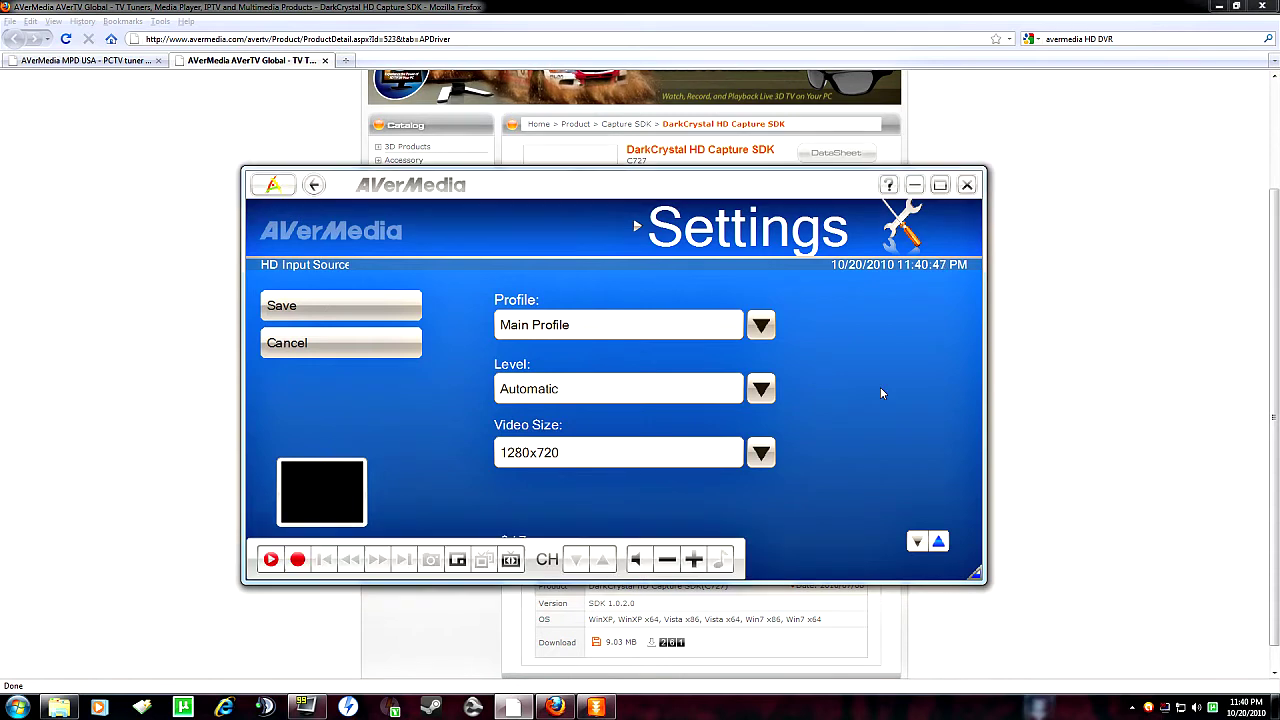
click(917, 542)
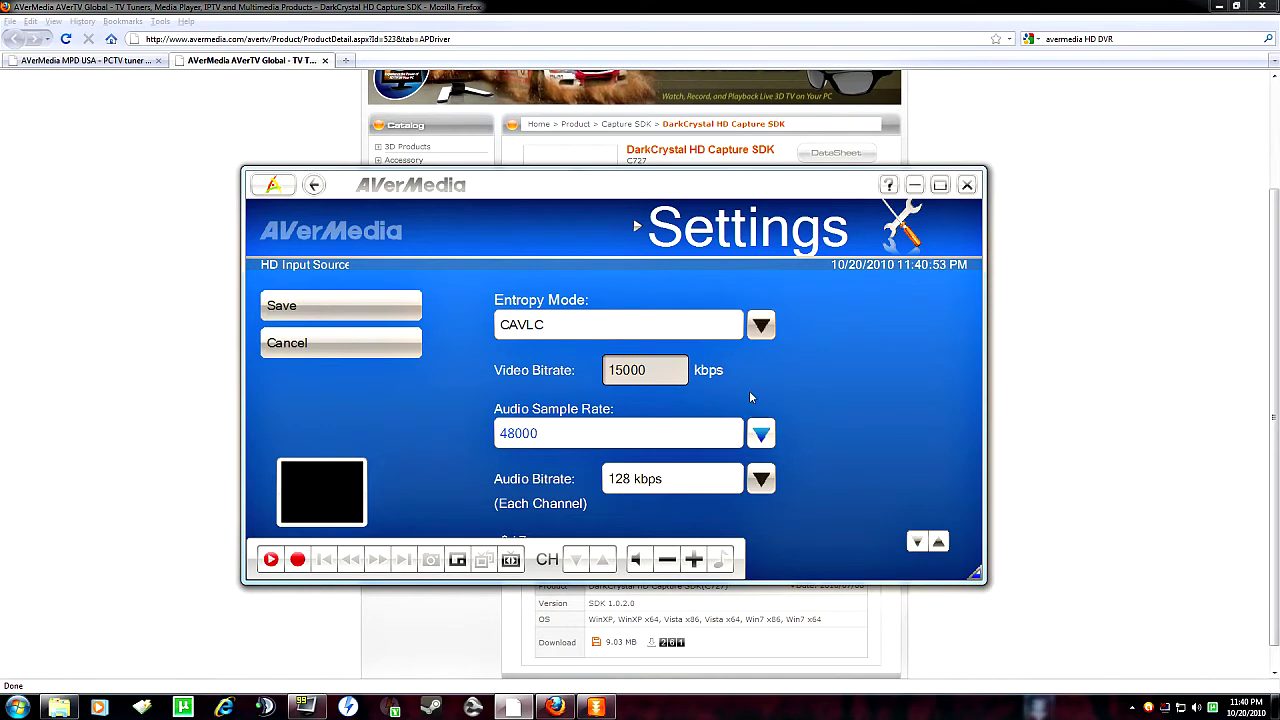
click(312, 345)
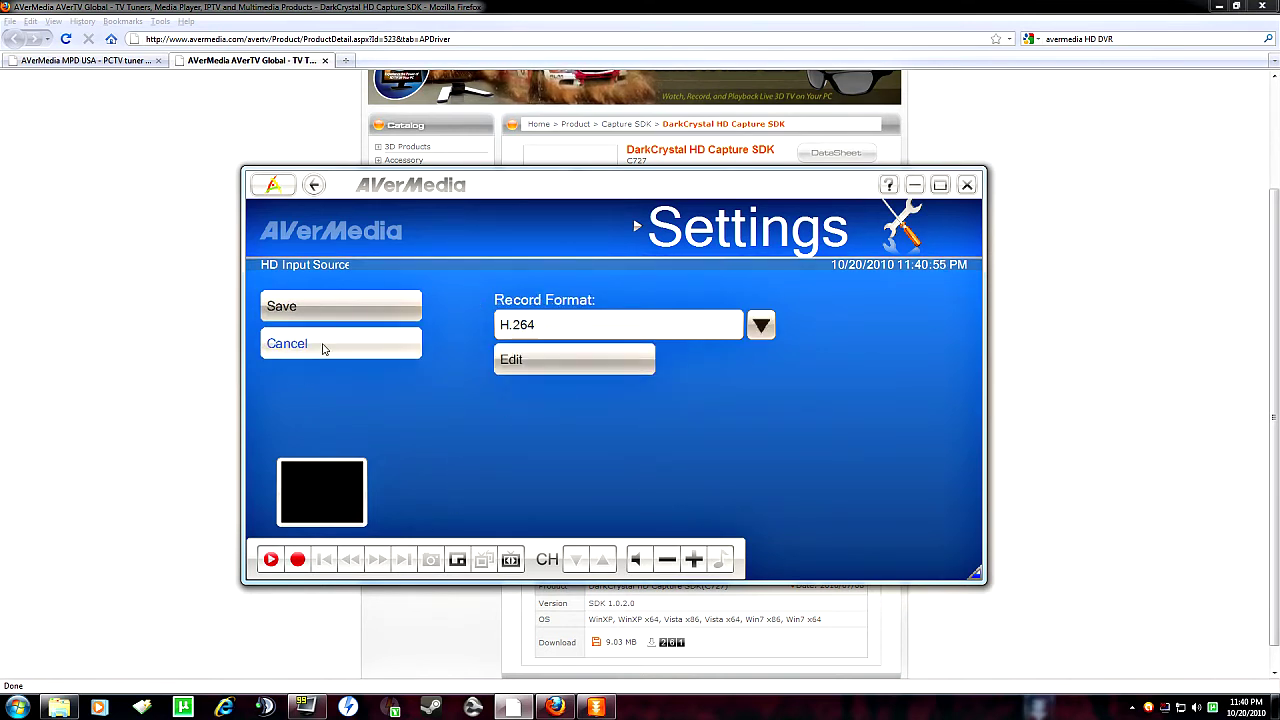
click(322, 346)
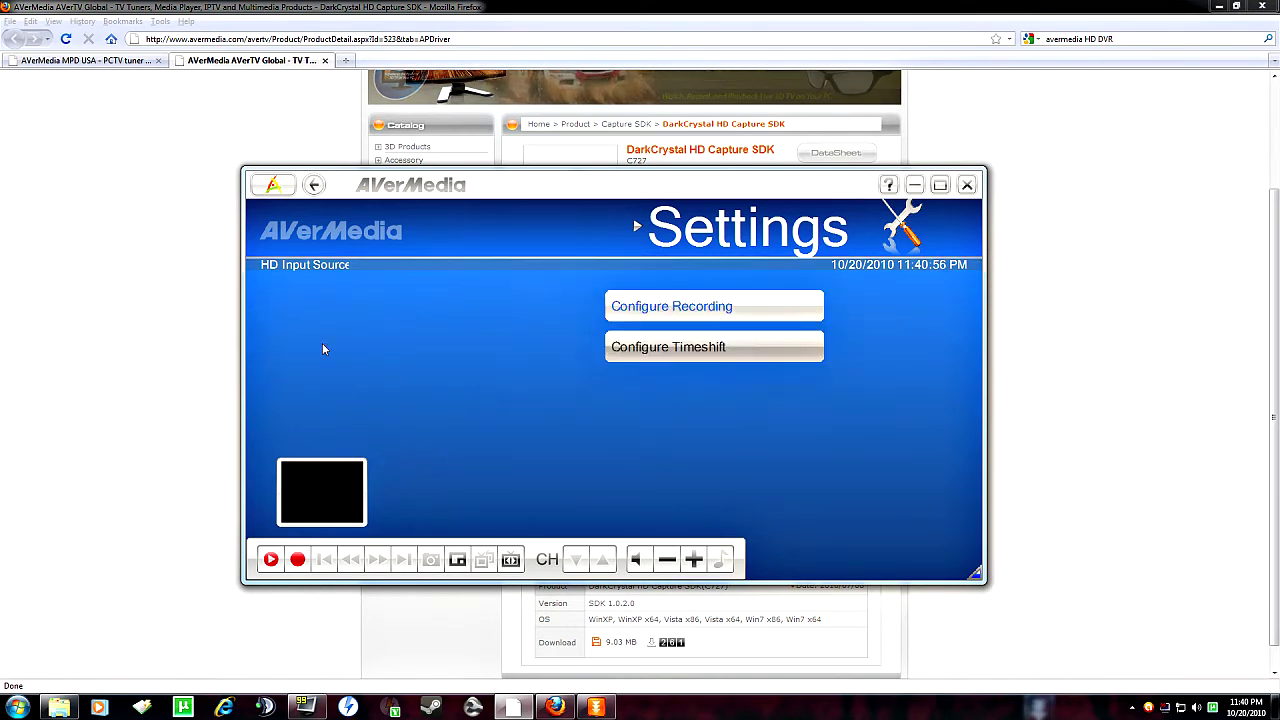
Go back to the Capture settings menu, then bring Firefox's DarkCrystal HD Capture SDK page forward.
click(315, 186)
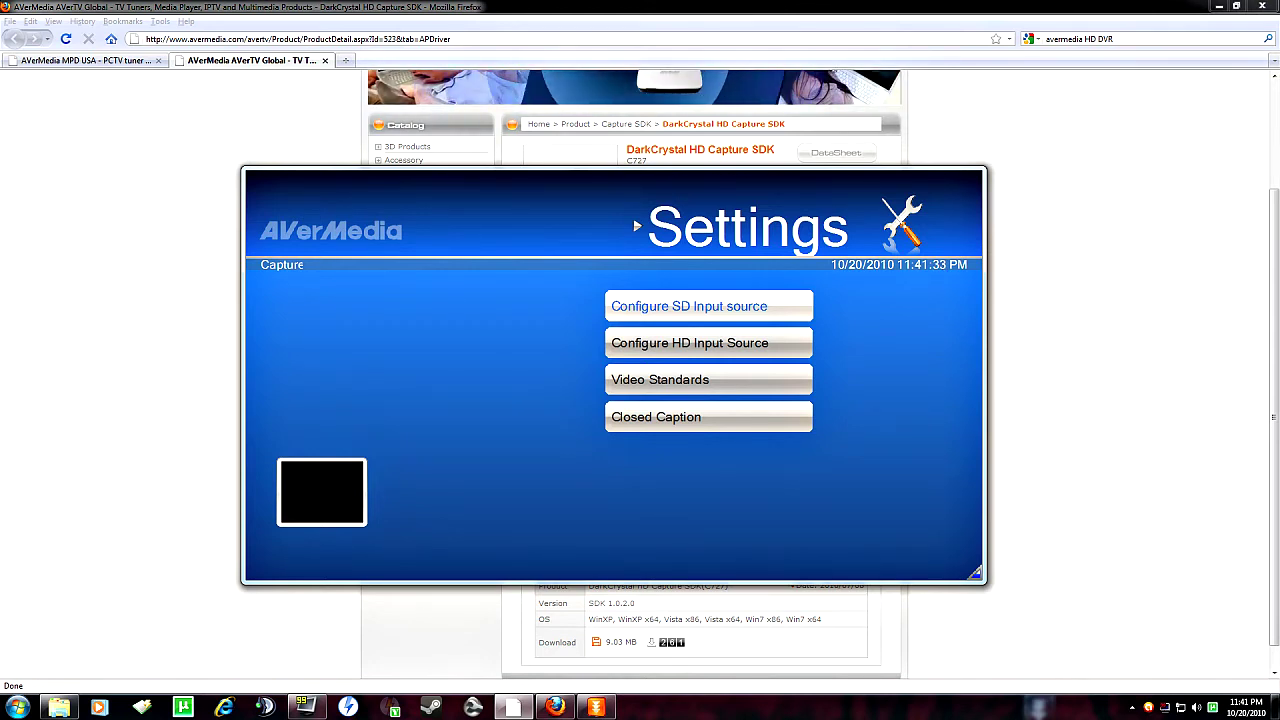
click(163, 271)
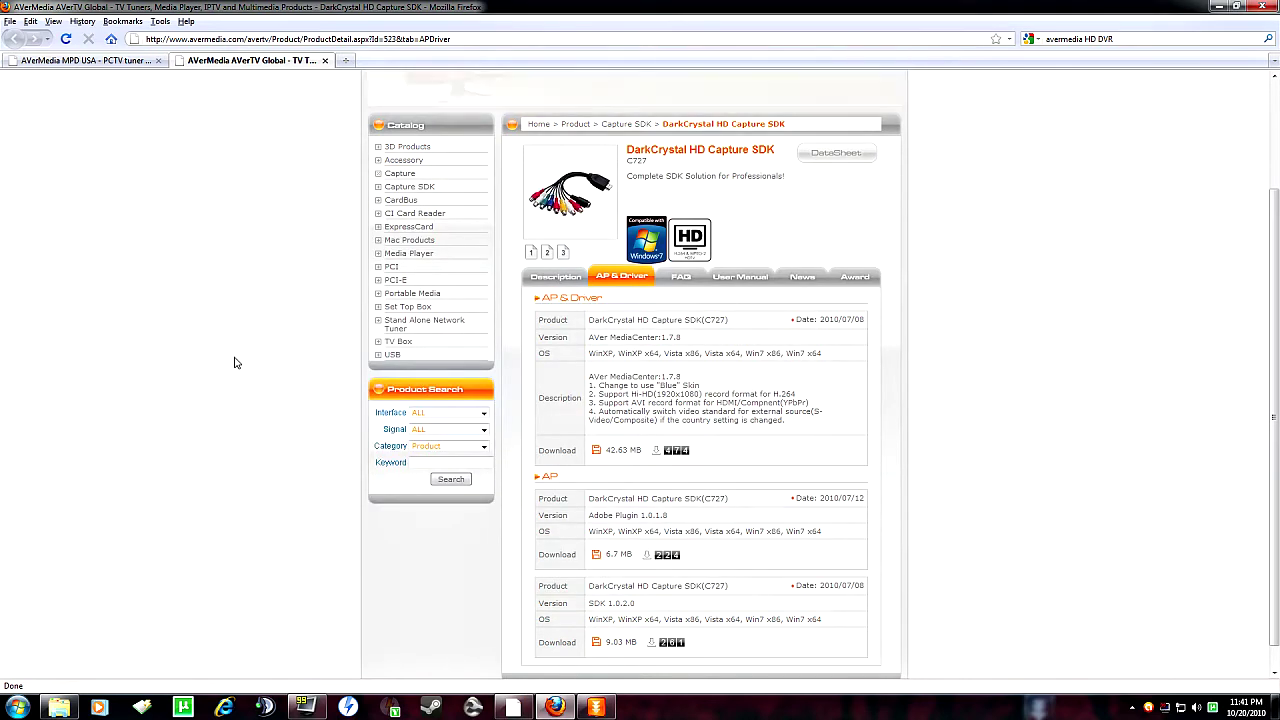
Switch to the AVerMedia MPD USA AVerTV HD DVR tab and open a new blank tab.
scroll(220, 397, down, 1)
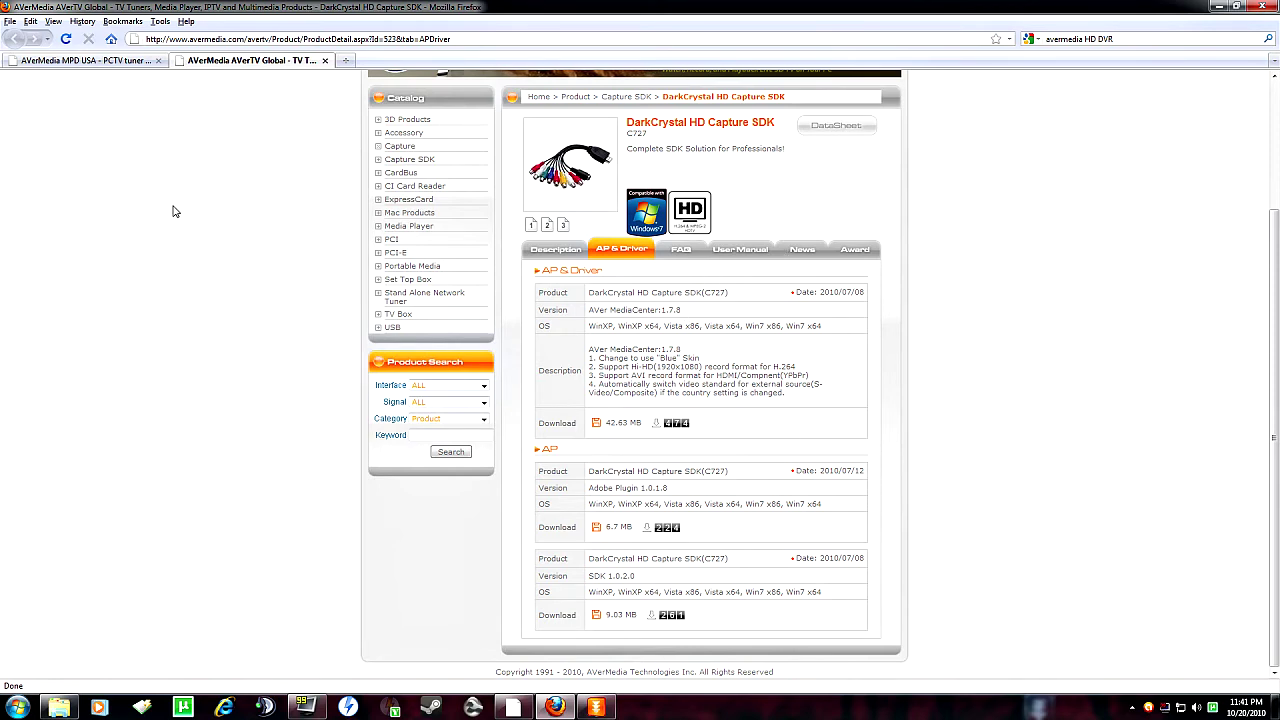
click(90, 61)
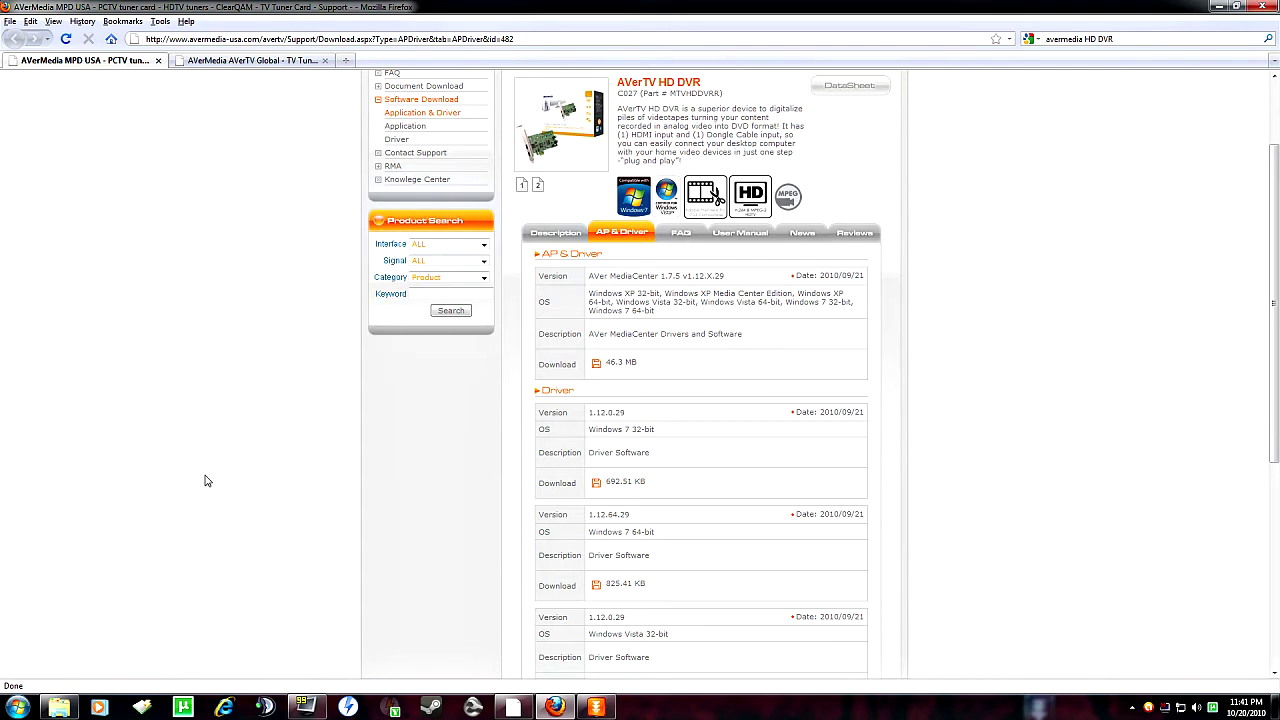
click(345, 62)
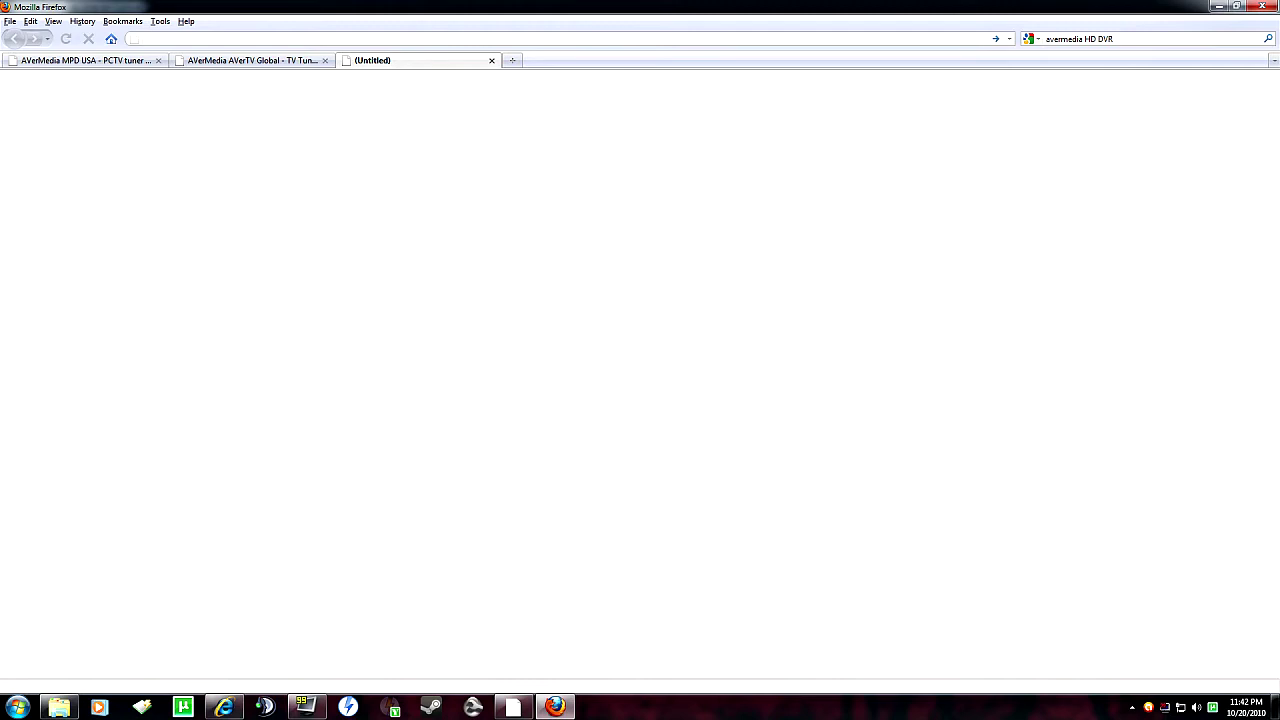
Paste the copied driver link into the new tab's address and recheck the AVerTV HD DVR driver list.
right_click(350, 39)
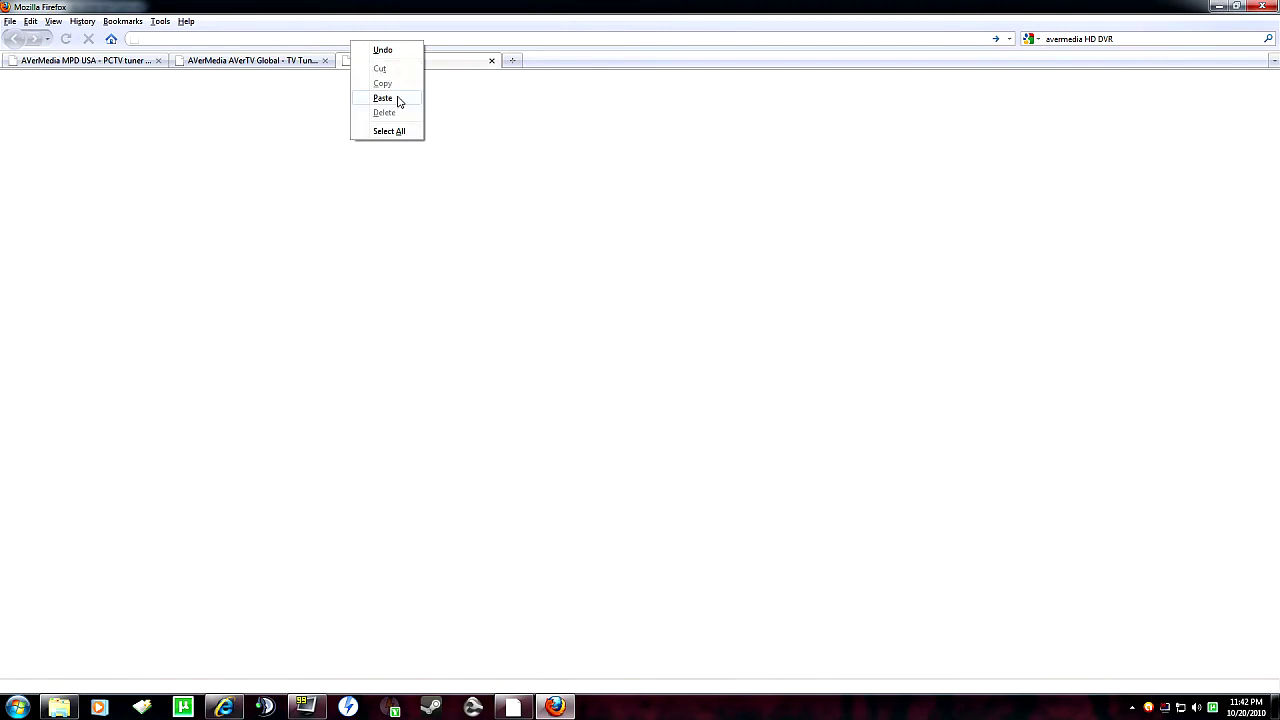
click(382, 98)
click(72, 61)
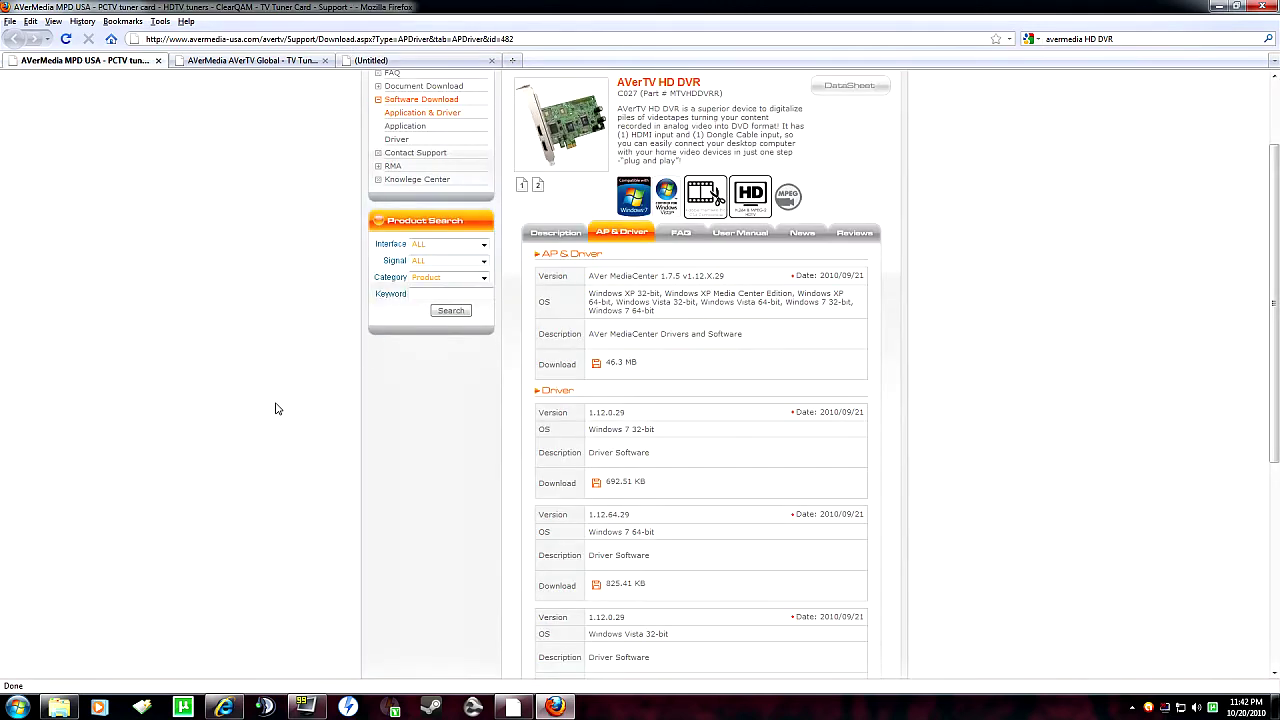
scroll(205, 390, down, 6)
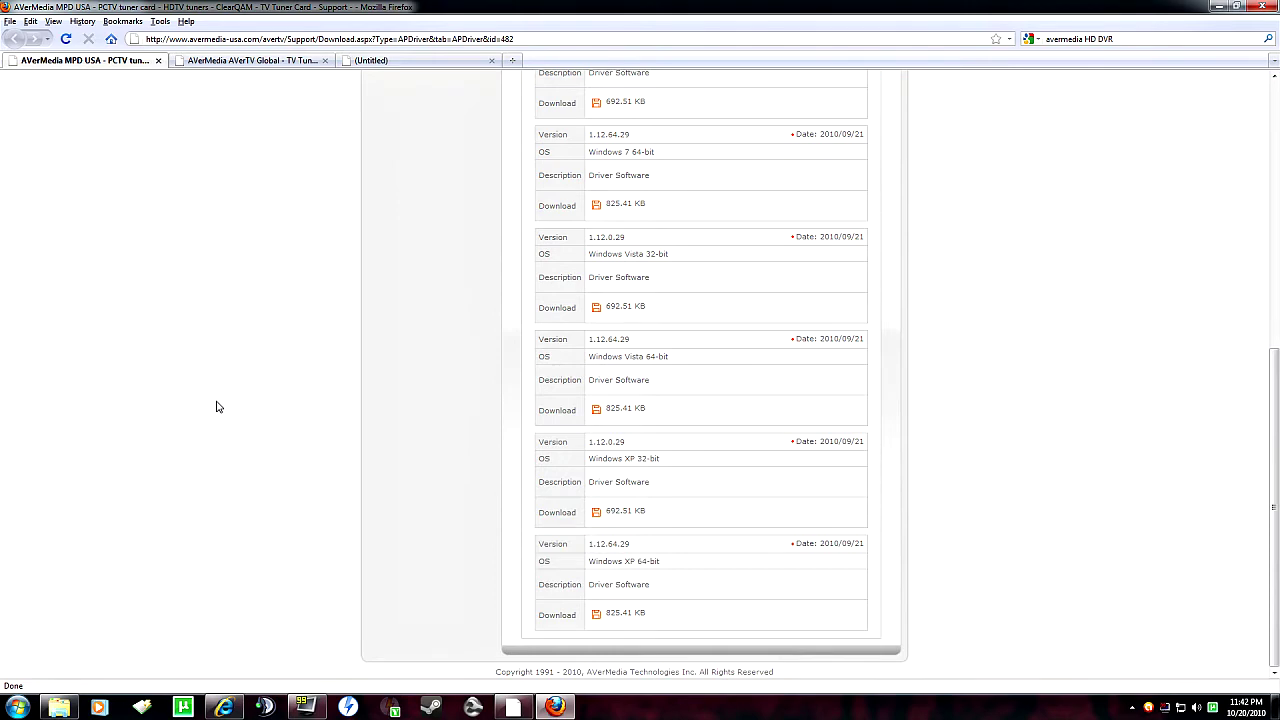
scroll(676, 551, up, 8)
scroll(695, 539, down, 5)
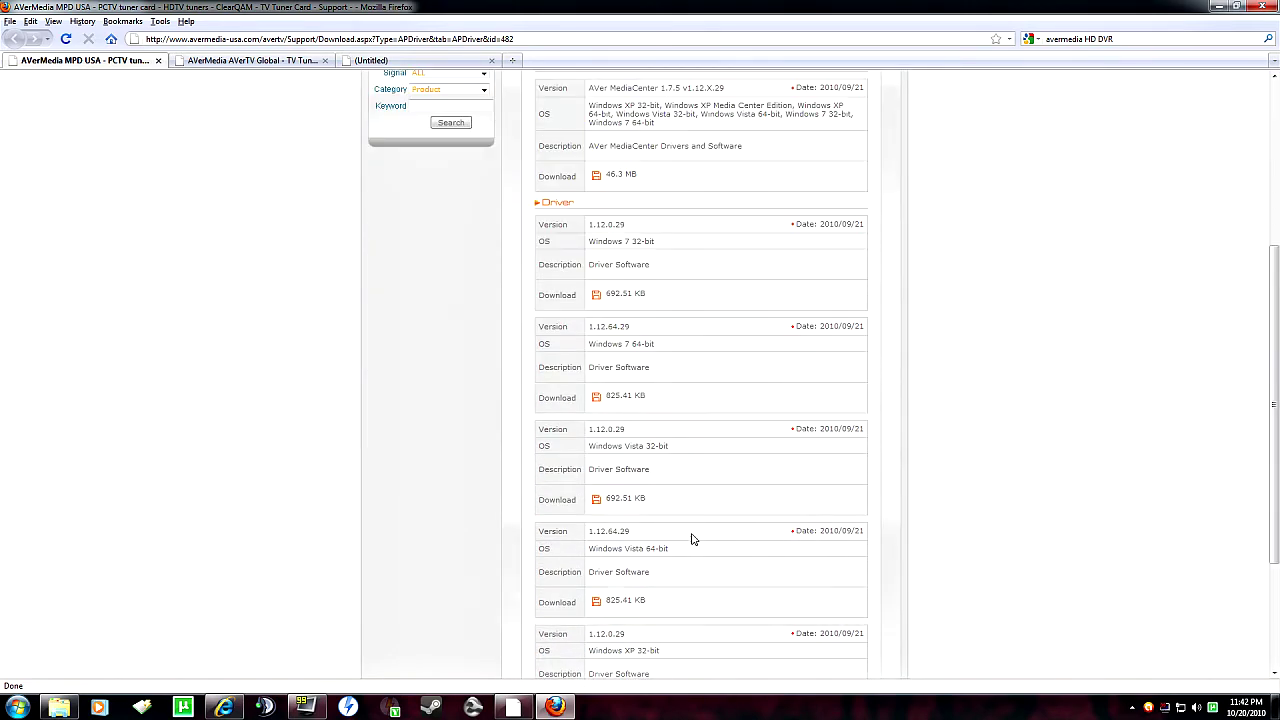
scroll(680, 522, down, 3)
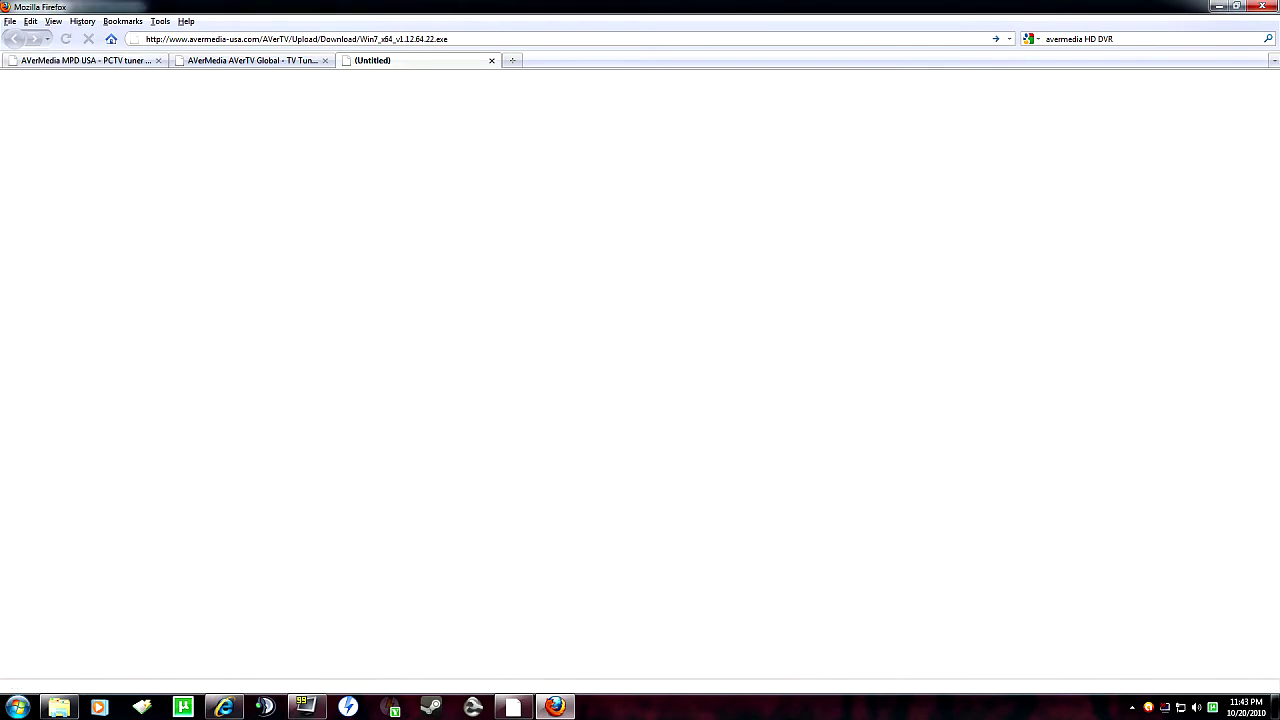
Edit the driver link in the third tab and cancel the repeat Win7_x64_v1.12.64.22.exe download.
click(49, 62)
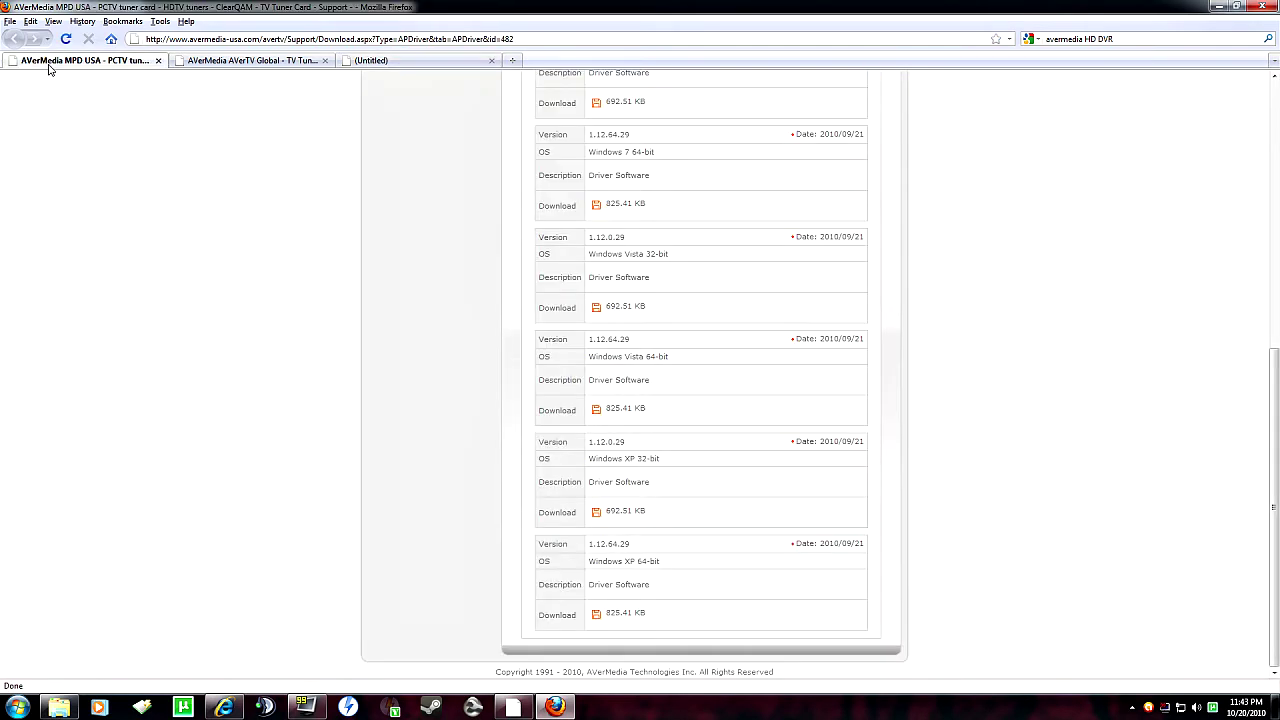
click(428, 60)
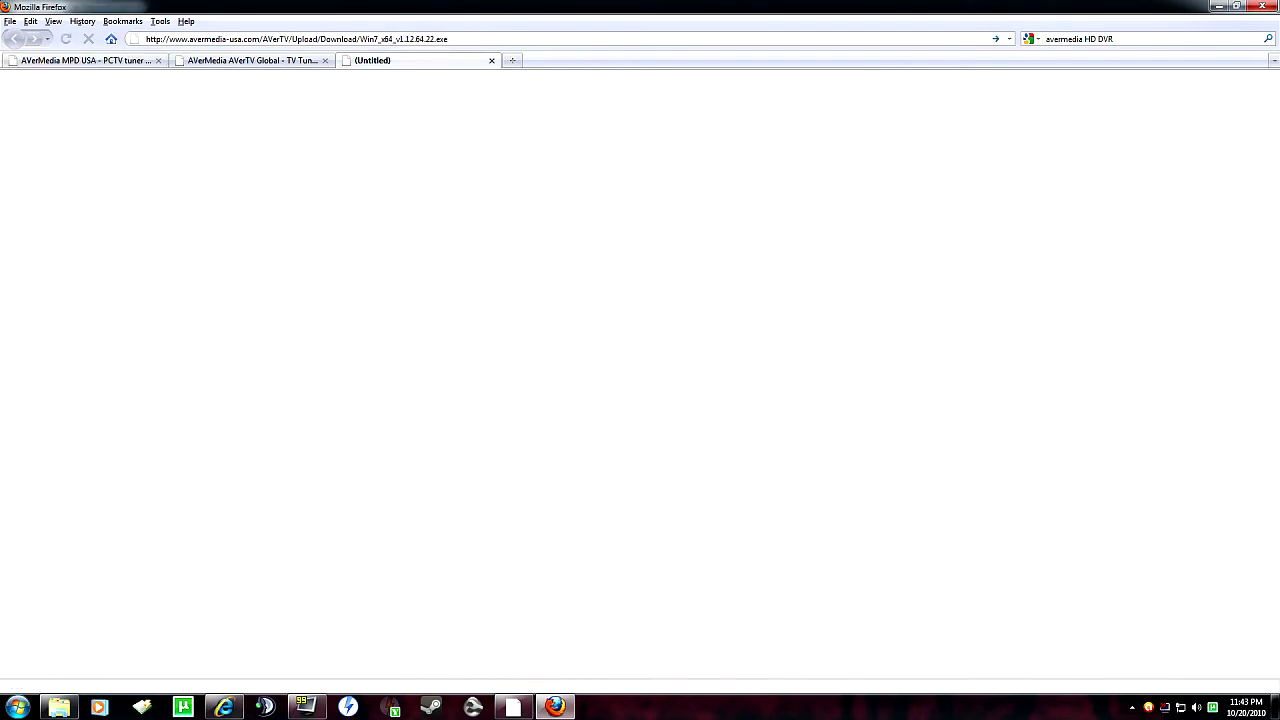
click(78, 62)
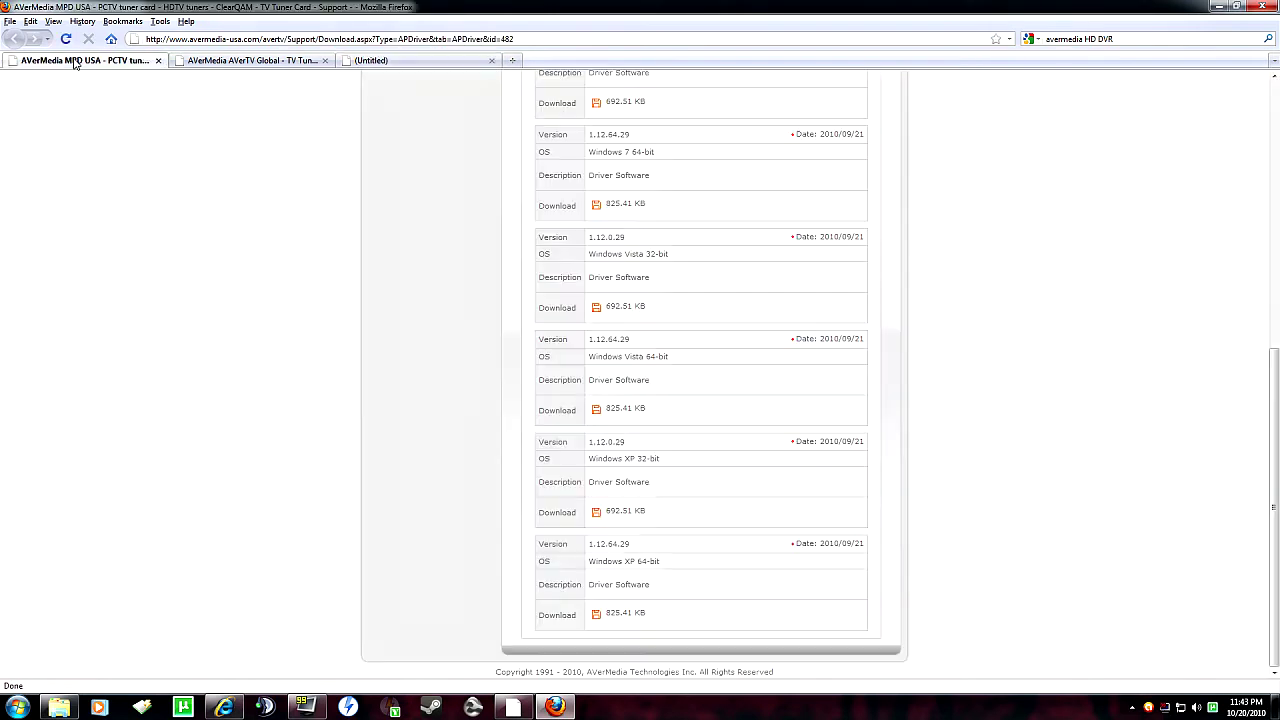
click(410, 62)
key(ctrl+l)
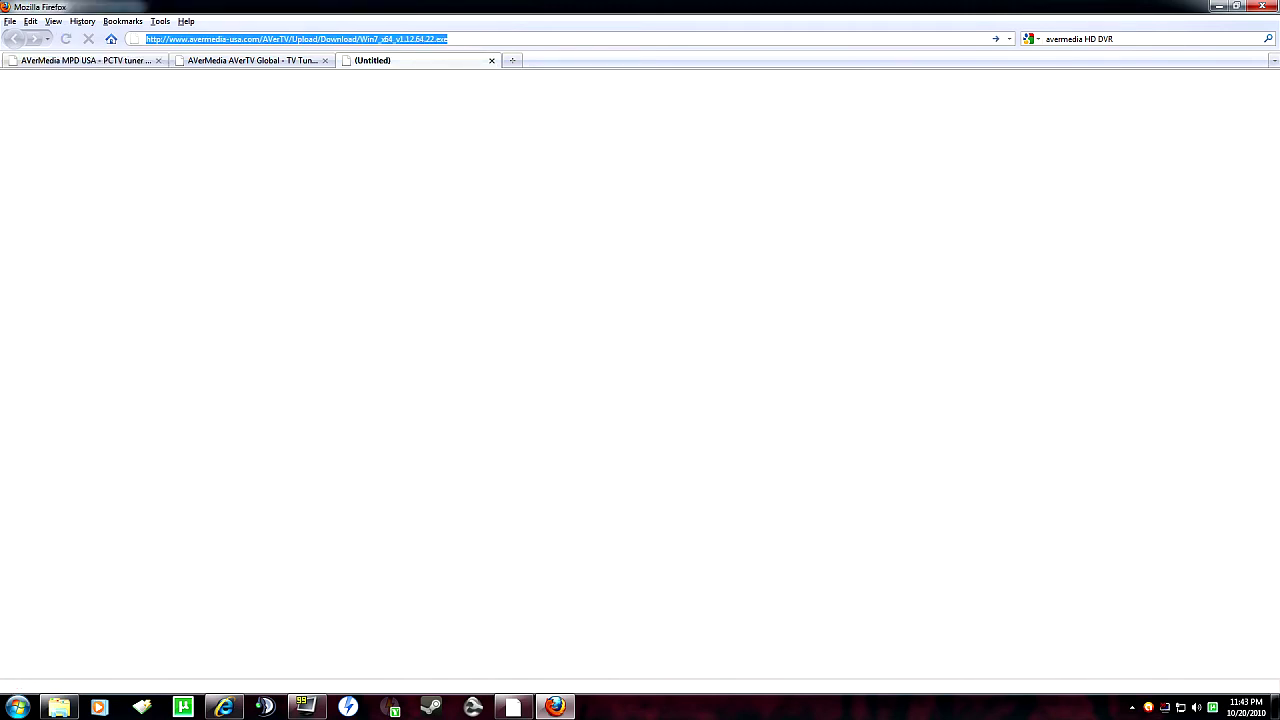
click(426, 39)
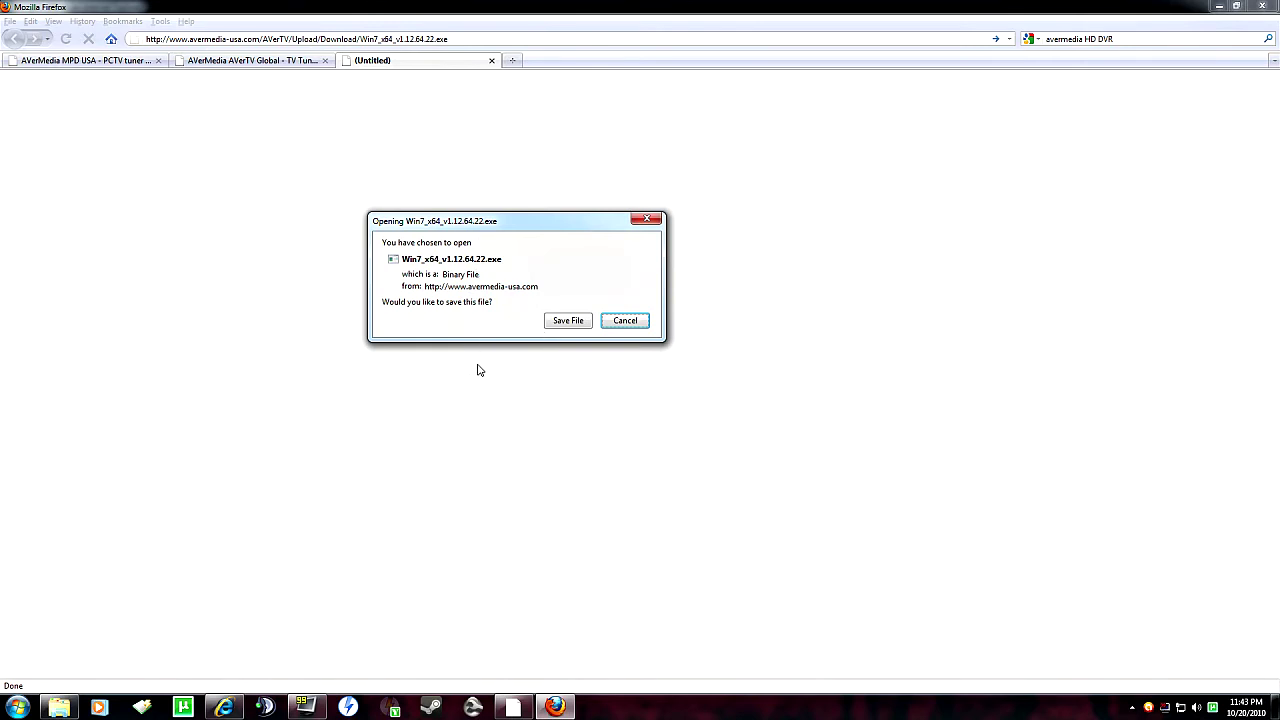
click(625, 320)
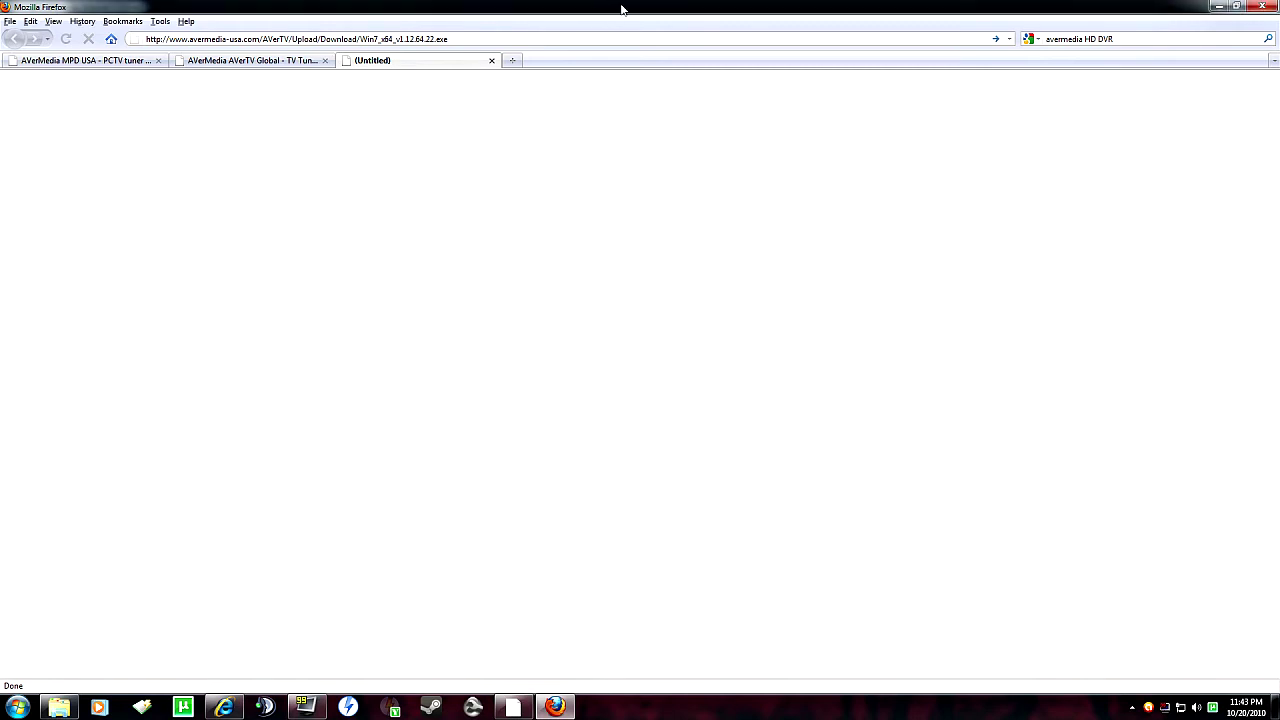
Clear the browser and AVerMedia windows, then group the C727_MCS and Win7_x64 icons mid-desktop.
click(1218, 6)
click(912, 185)
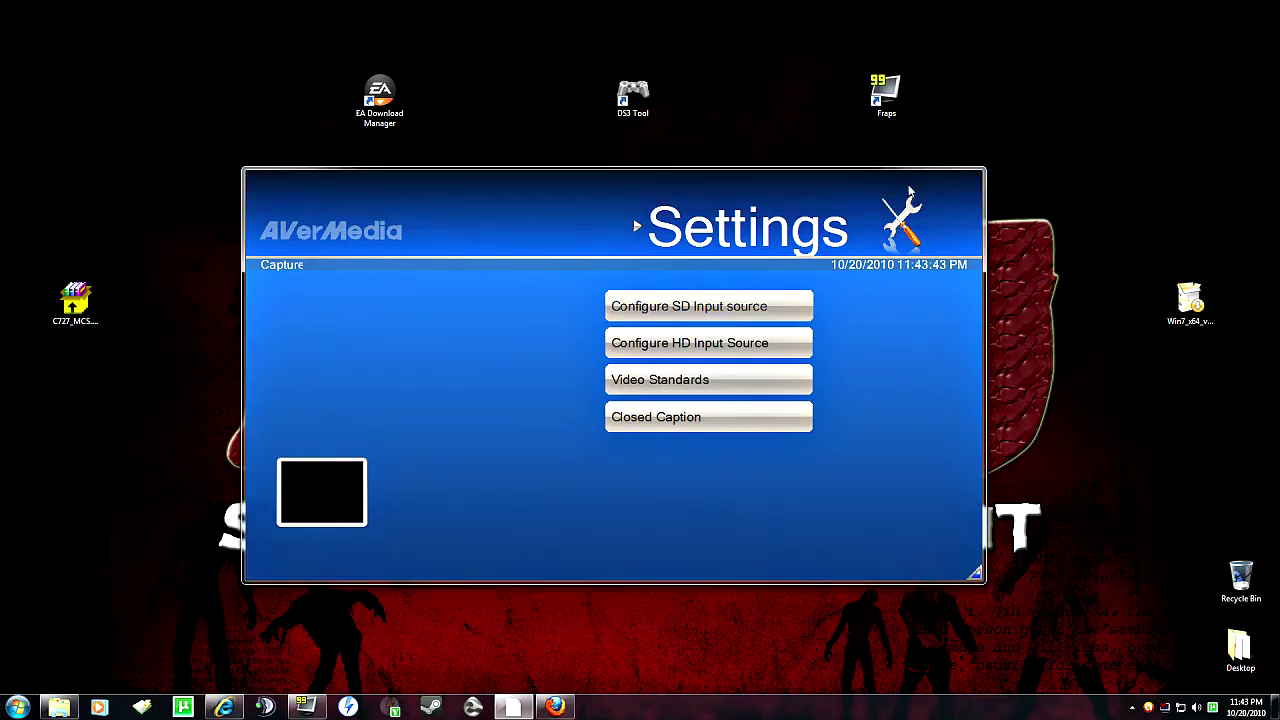
drag(75, 298, 328, 450)
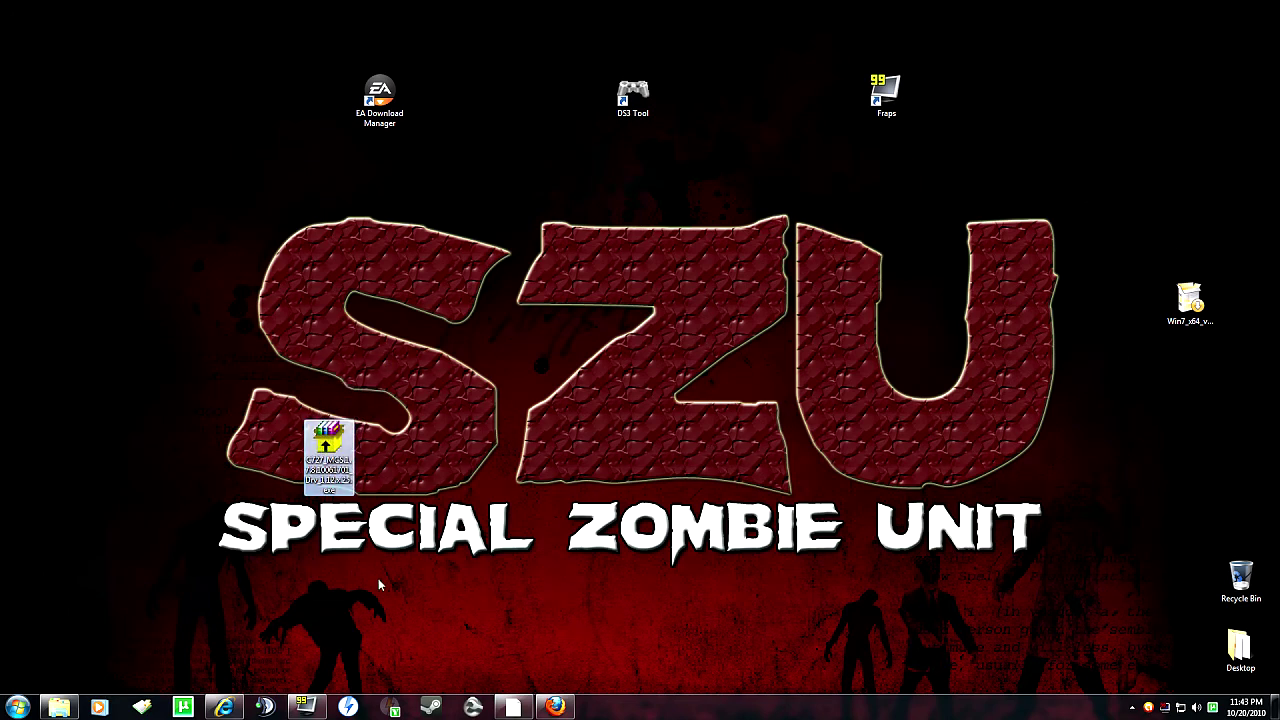
drag(1190, 300, 392, 445)
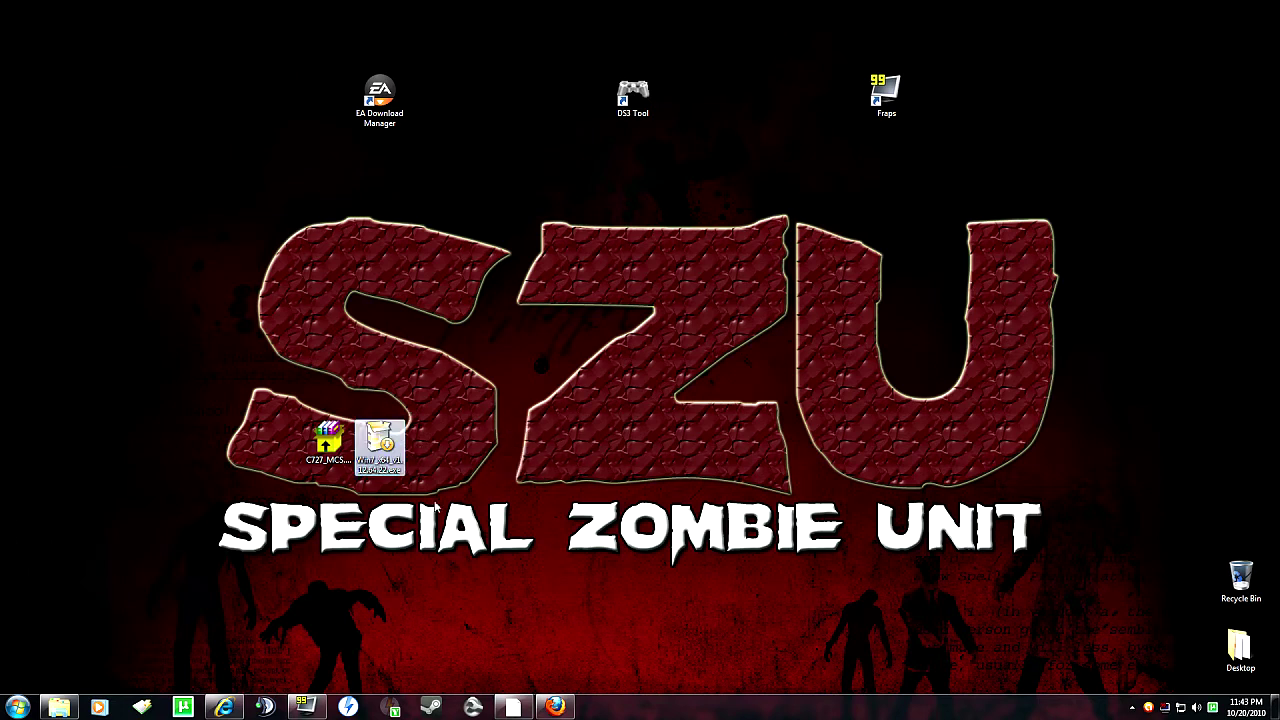
click(513, 707)
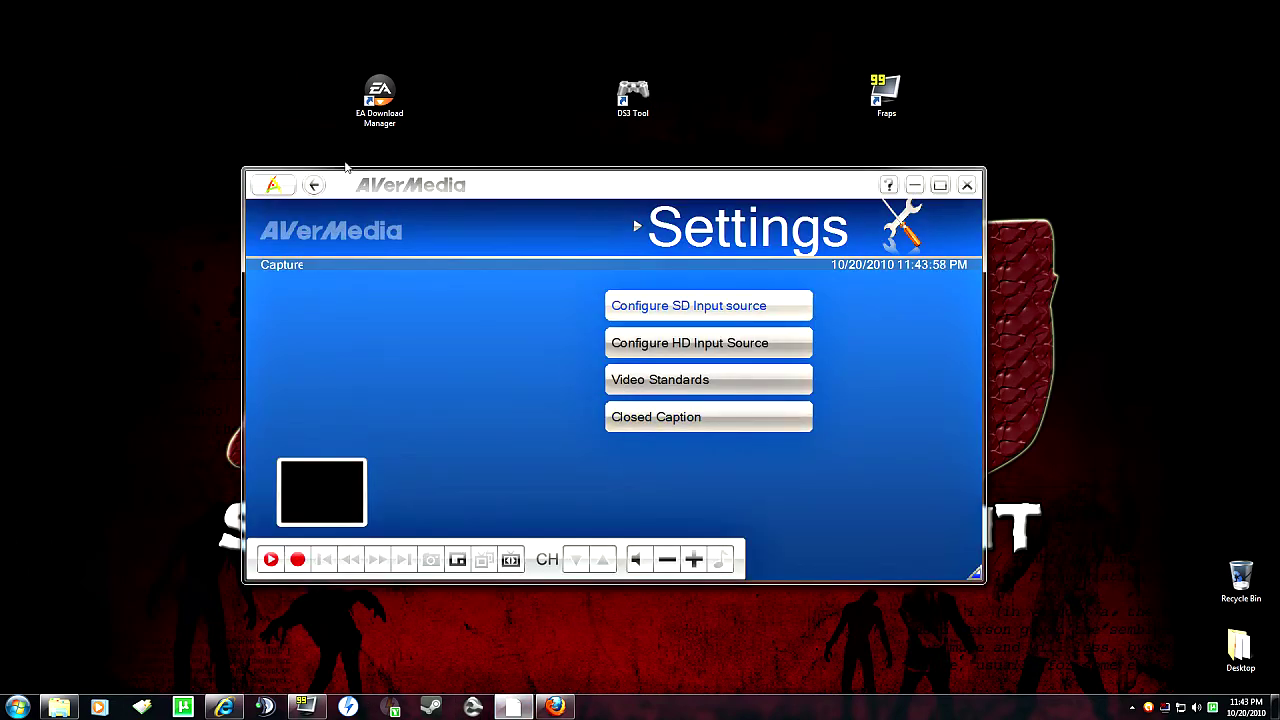
click(313, 185)
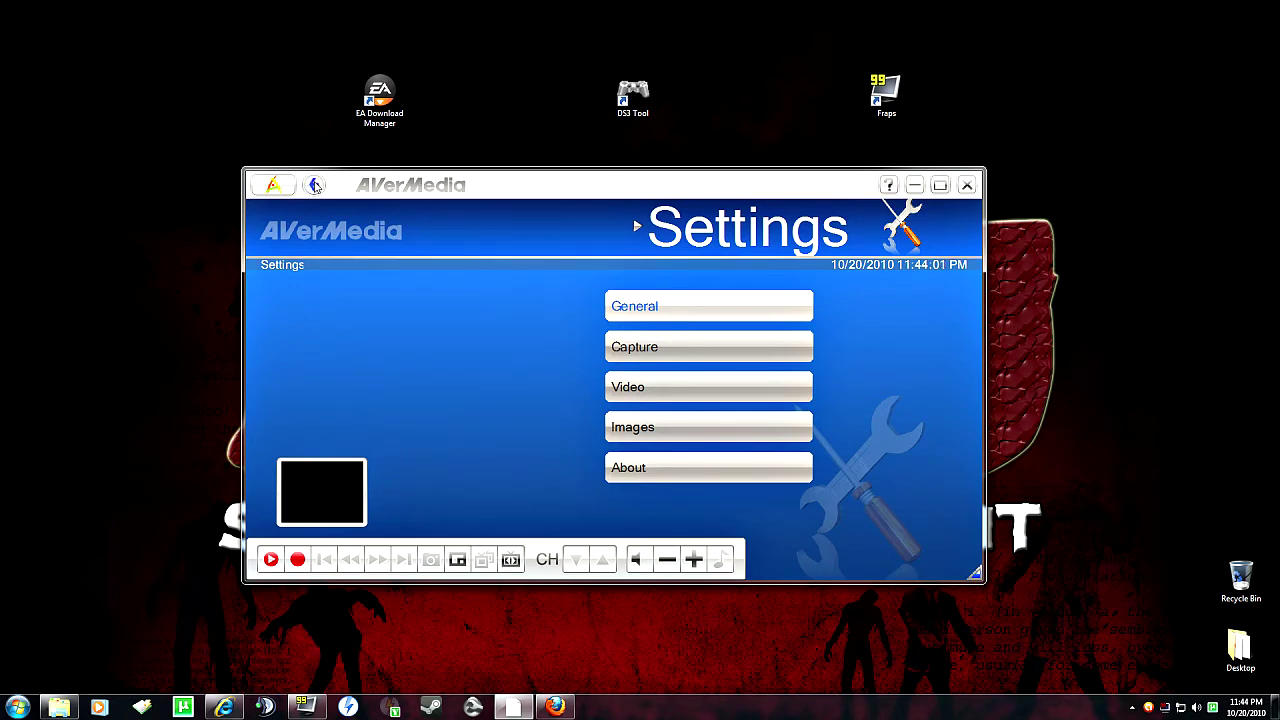
click(660, 346)
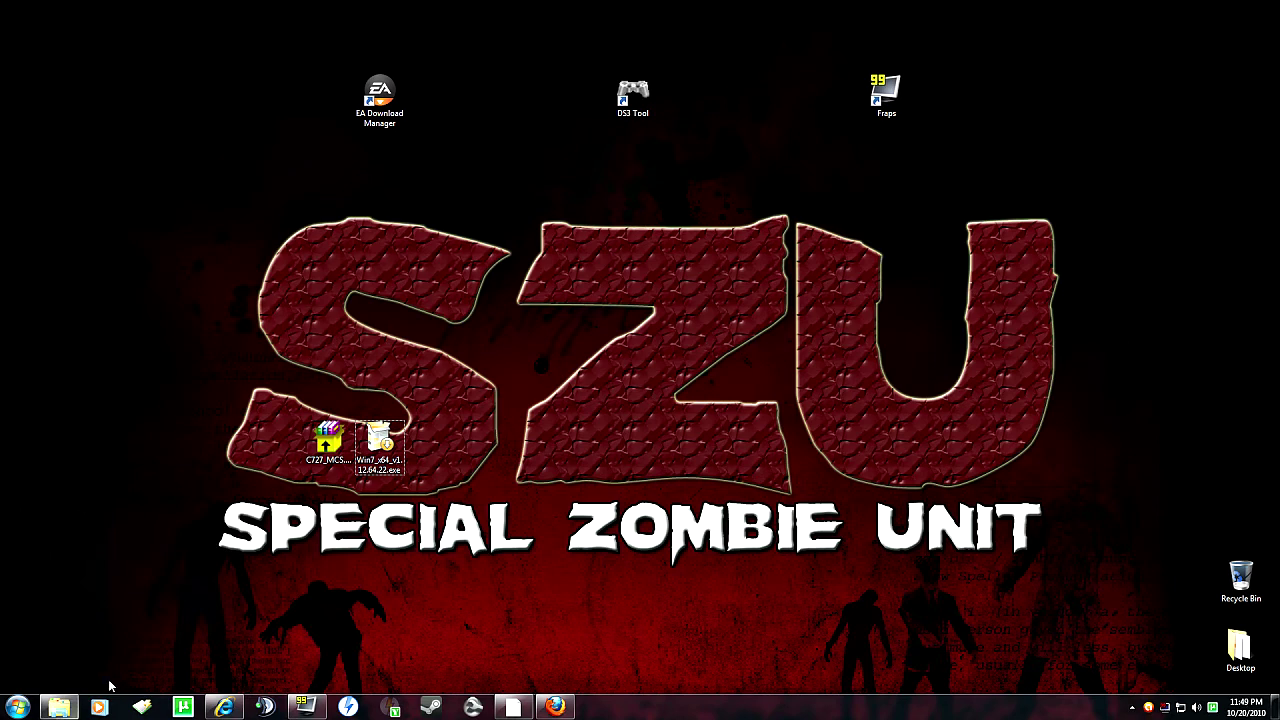
Restore Firefox and look over the Lagarith Lossless Video Codec page, then the VirtualDub download page.
click(555, 707)
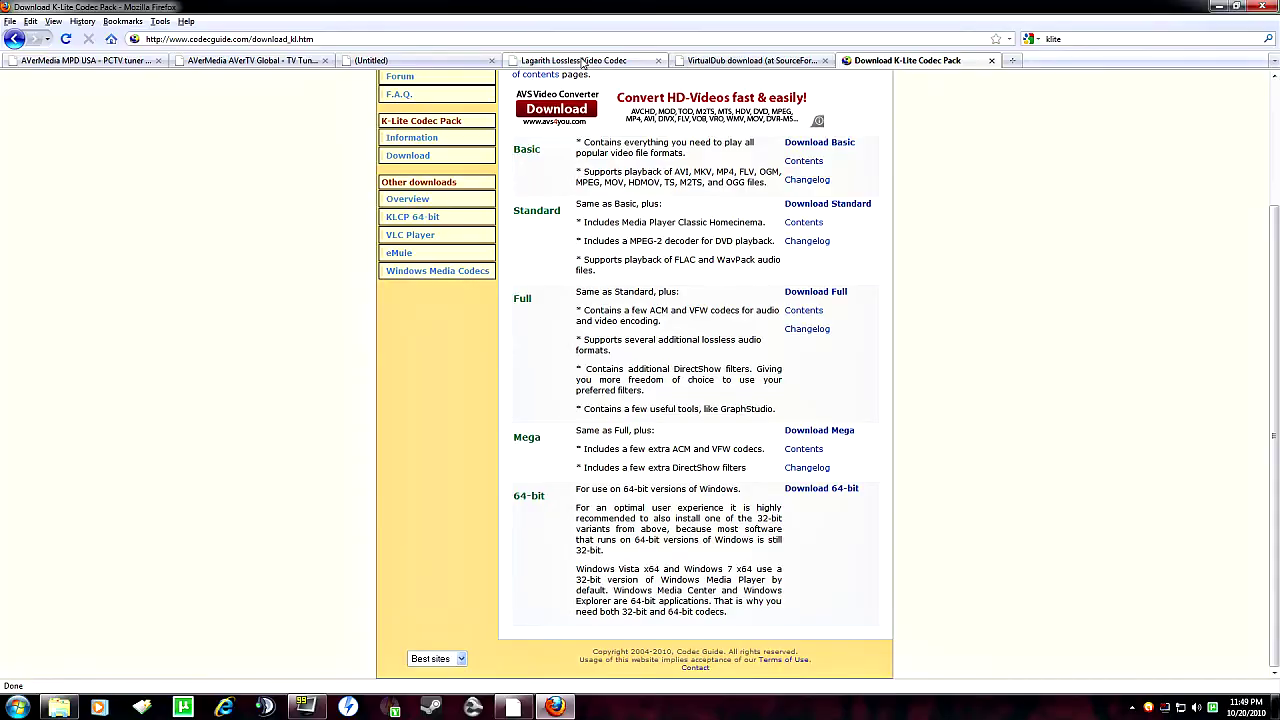
click(584, 62)
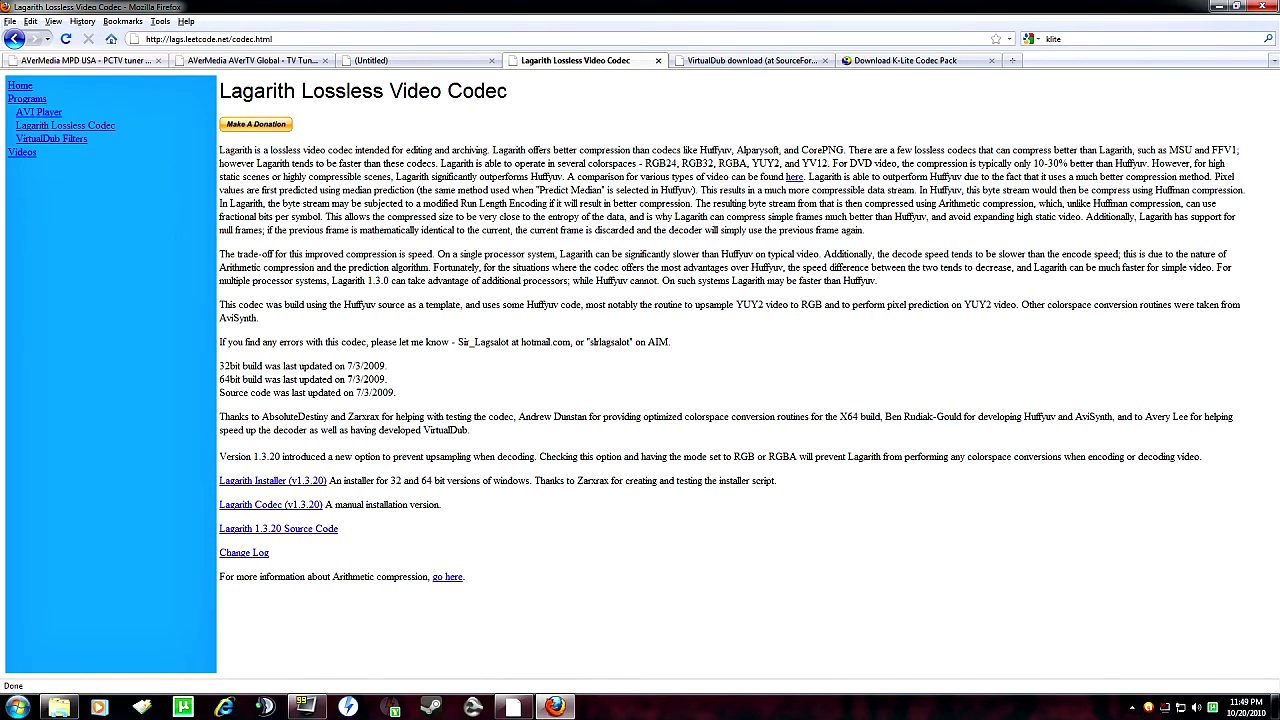
click(729, 64)
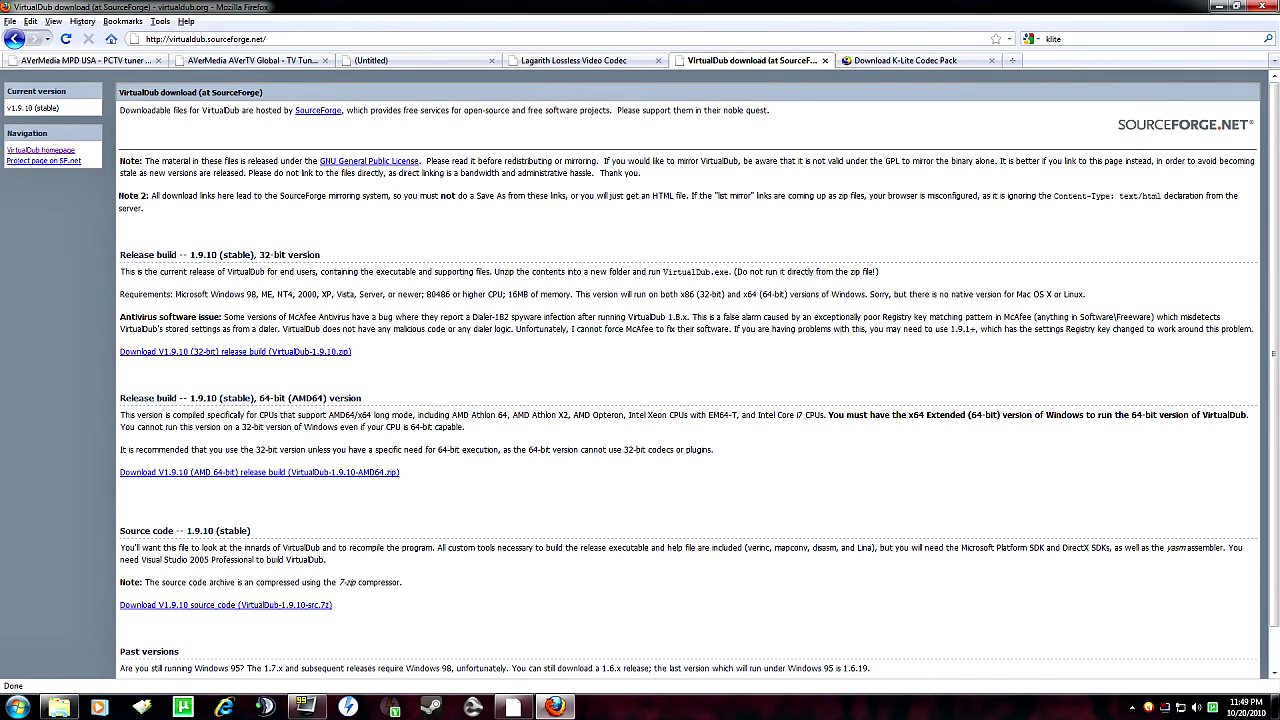
Highlight the 1.9.10 32-bit release build heading on the VirtualDub download page.
drag(125, 255, 385, 250)
click(391, 244)
drag(255, 256, 418, 258)
click(459, 285)
drag(441, 257, 236, 257)
click(195, 257)
drag(195, 257, 431, 261)
Switch to the K-Lite Codec Pack page and scroll through its Basic, Standard, Full, Mega and 64-bit variants.
click(906, 62)
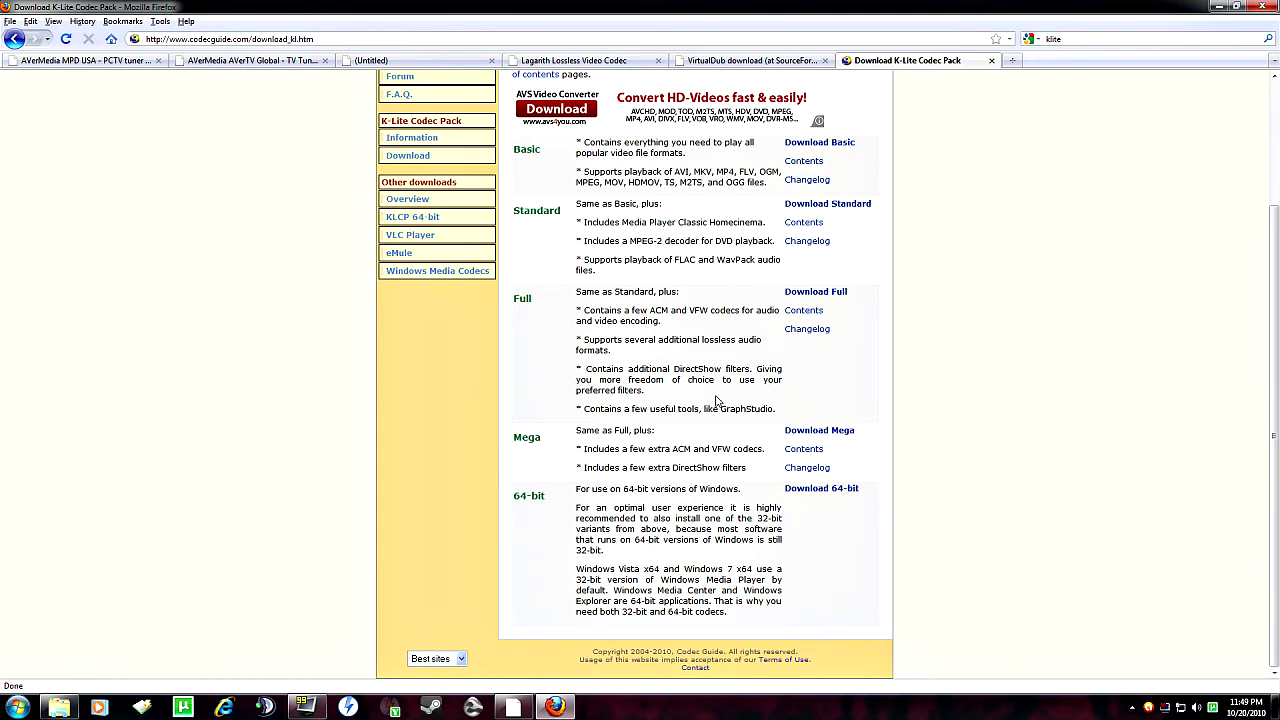
scroll(669, 467, up, 1)
scroll(669, 467, up, 1)
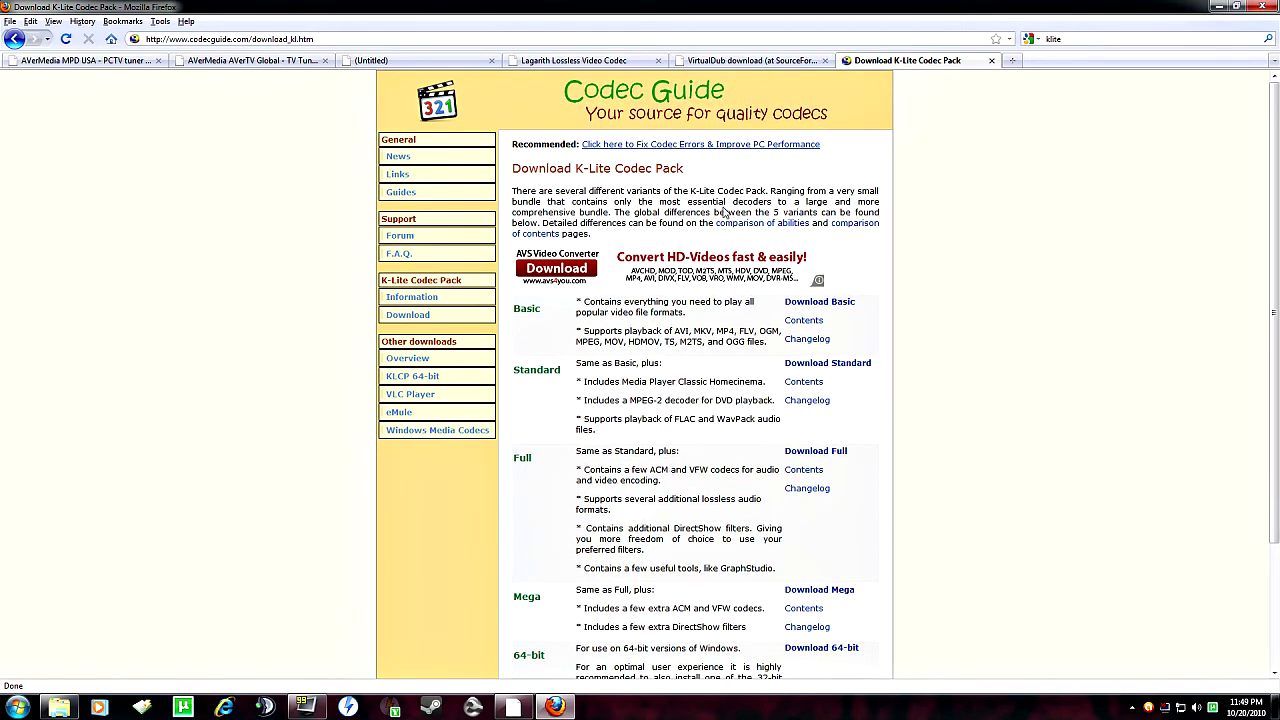
scroll(707, 480, down, 2)
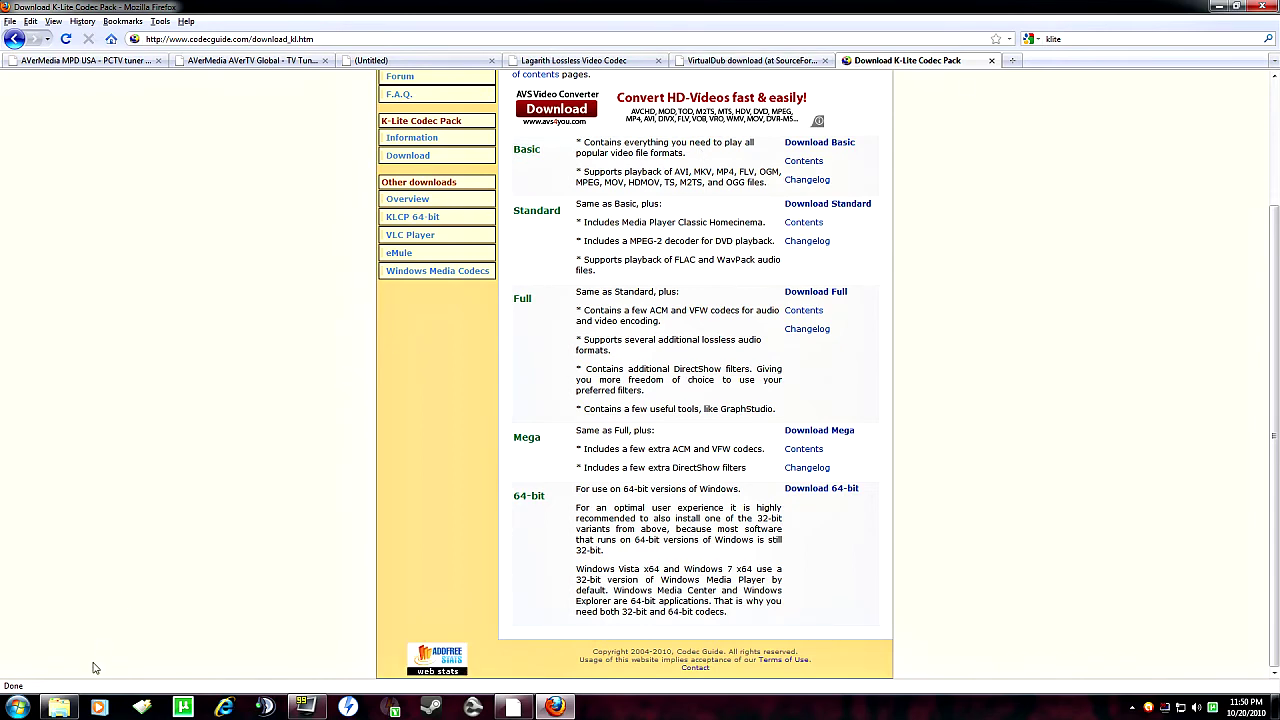
Bring up the Tools folder in Explorer, move it lower, and open VirtualDub-1.9.9.
click(60, 708)
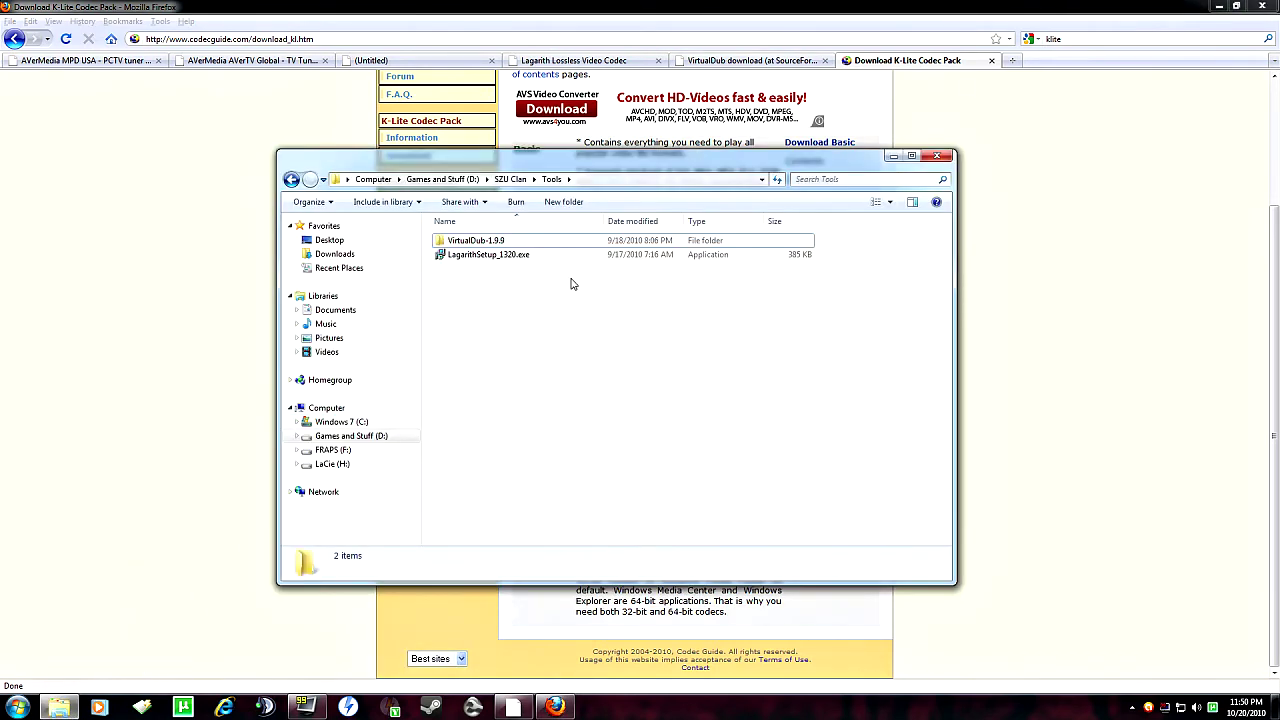
drag(615, 162, 640, 222)
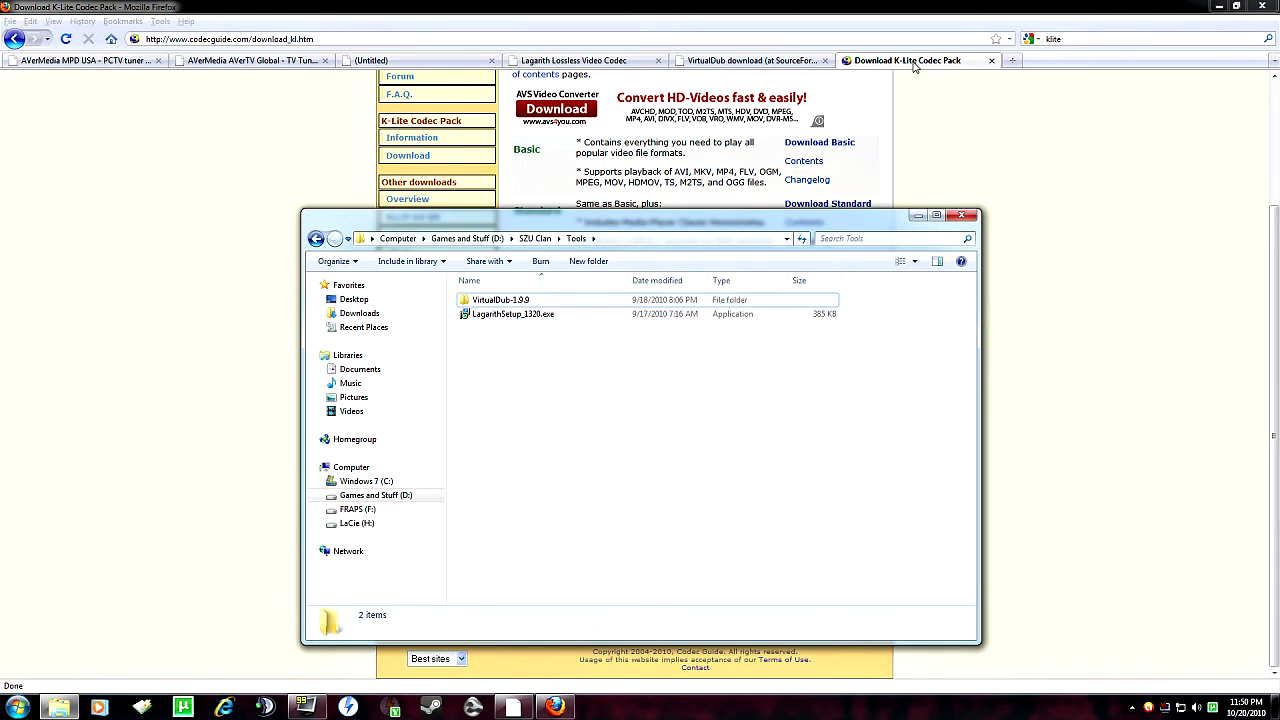
double_click(500, 300)
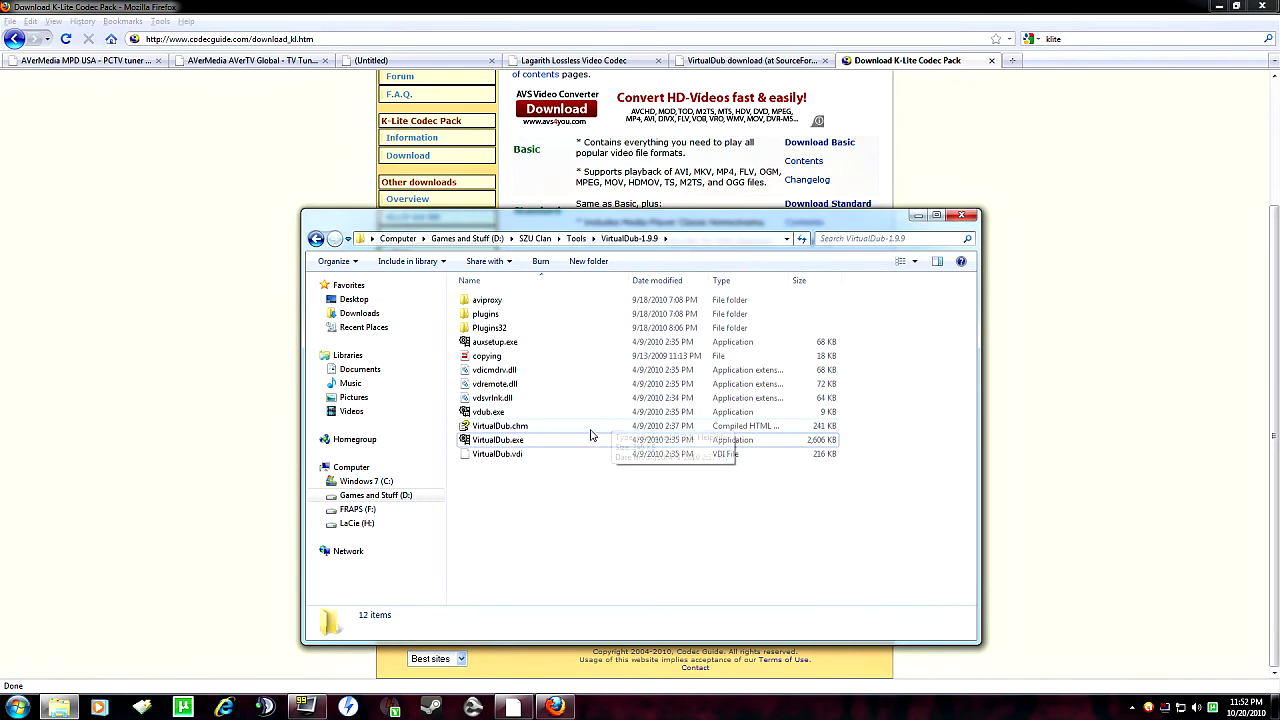
Launch VirtualDub.exe from the VirtualDub-1.9.9 folder.
click(510, 443)
double_click(510, 440)
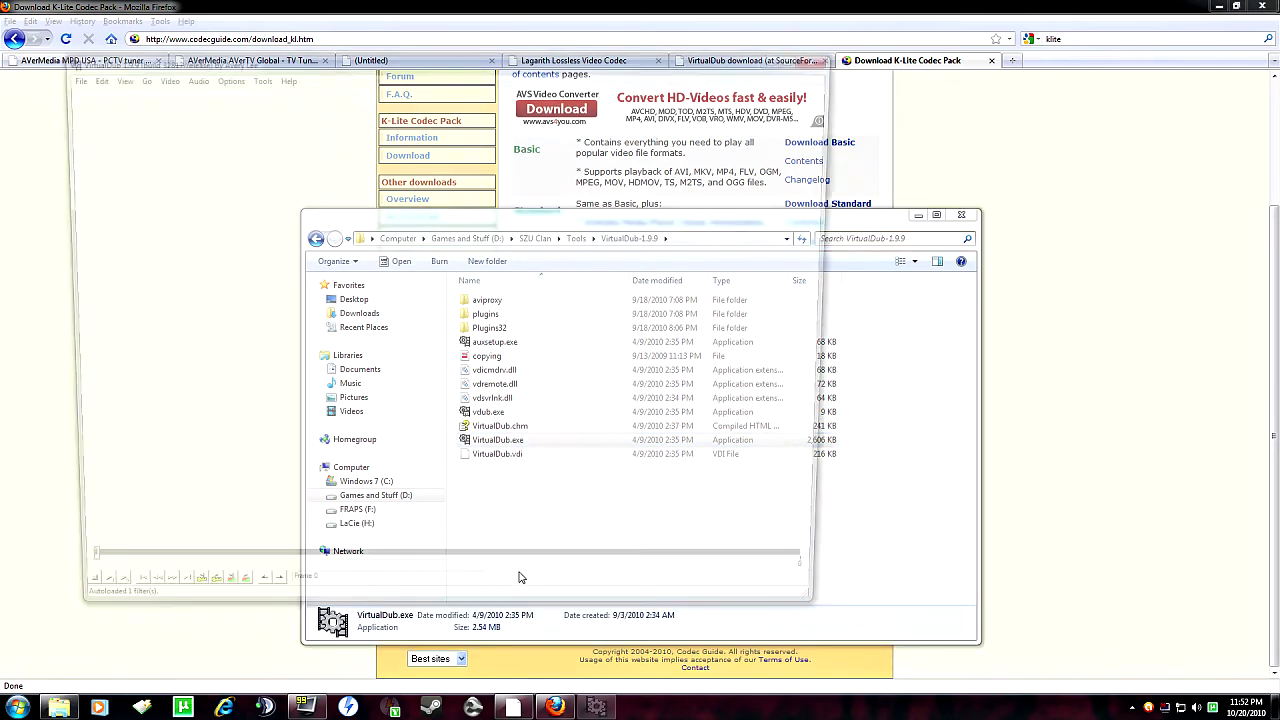
drag(180, 65, 293, 87)
Open PS3_20101019_023833.avi via File > Open video file and dismiss the start-position warning.
click(178, 97)
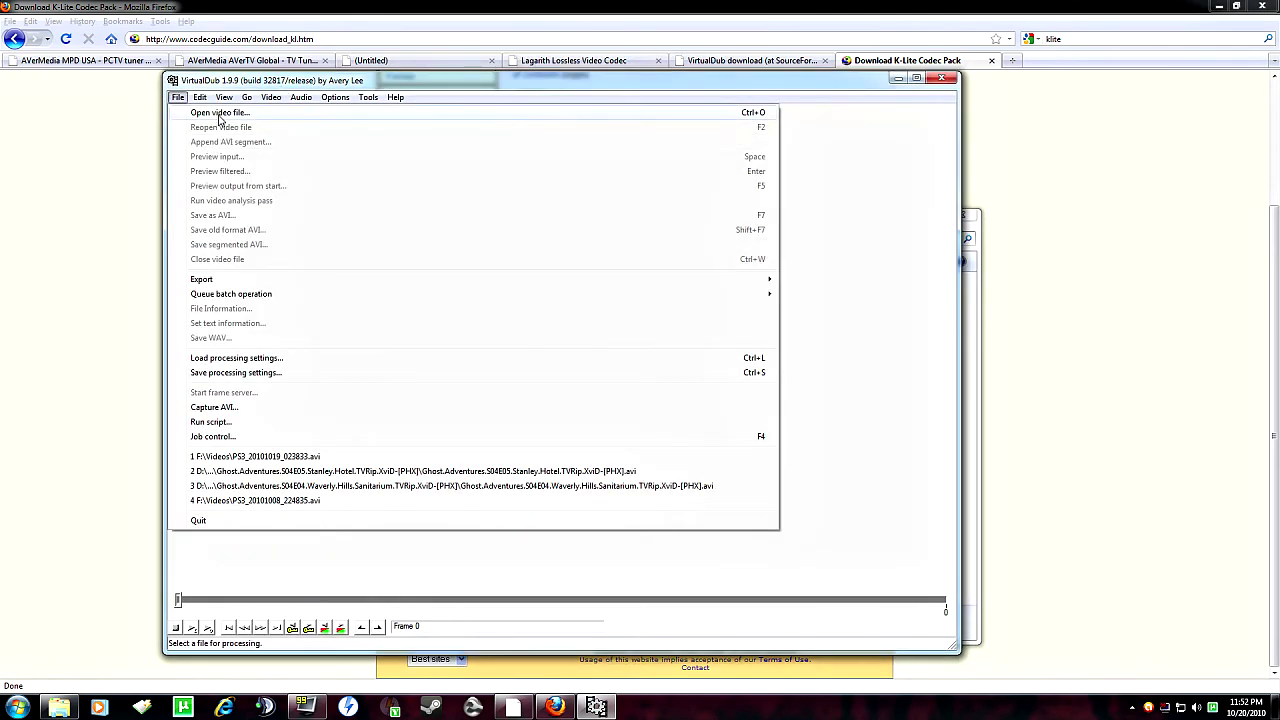
click(219, 114)
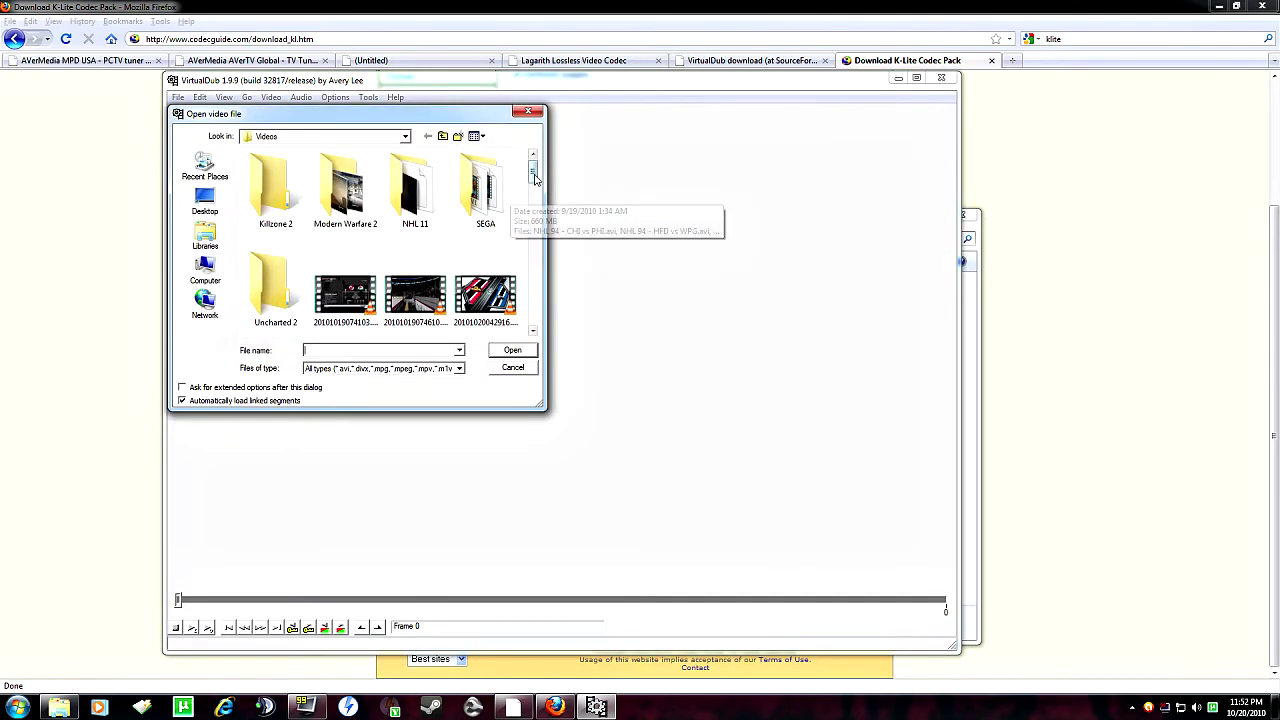
scroll(537, 185, down, 1)
drag(537, 185, 553, 285)
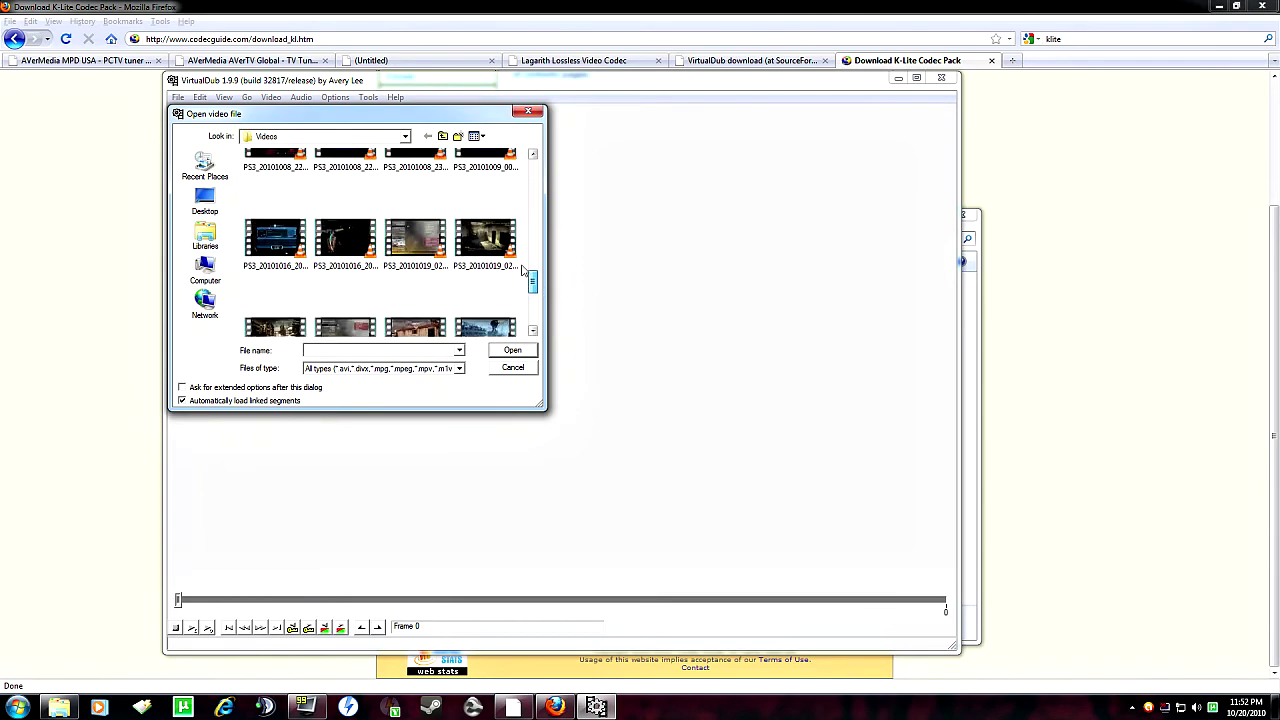
click(485, 250)
click(512, 350)
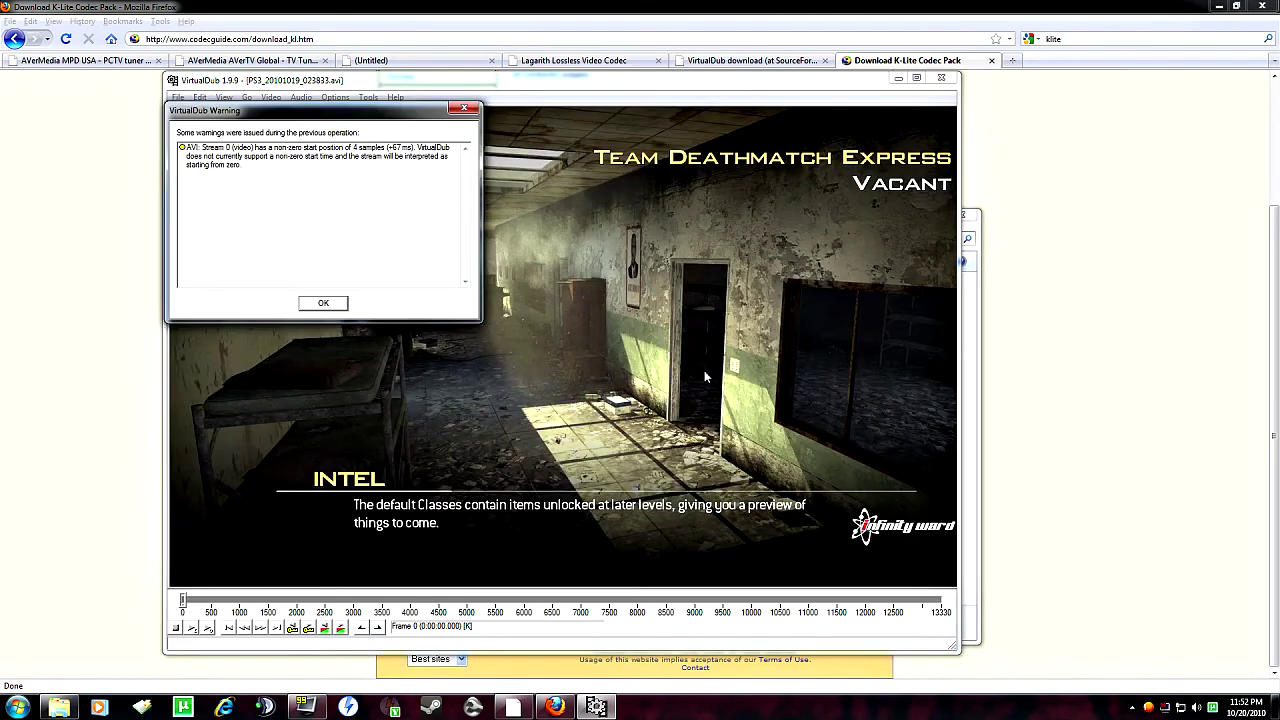
drag(254, 113, 383, 216)
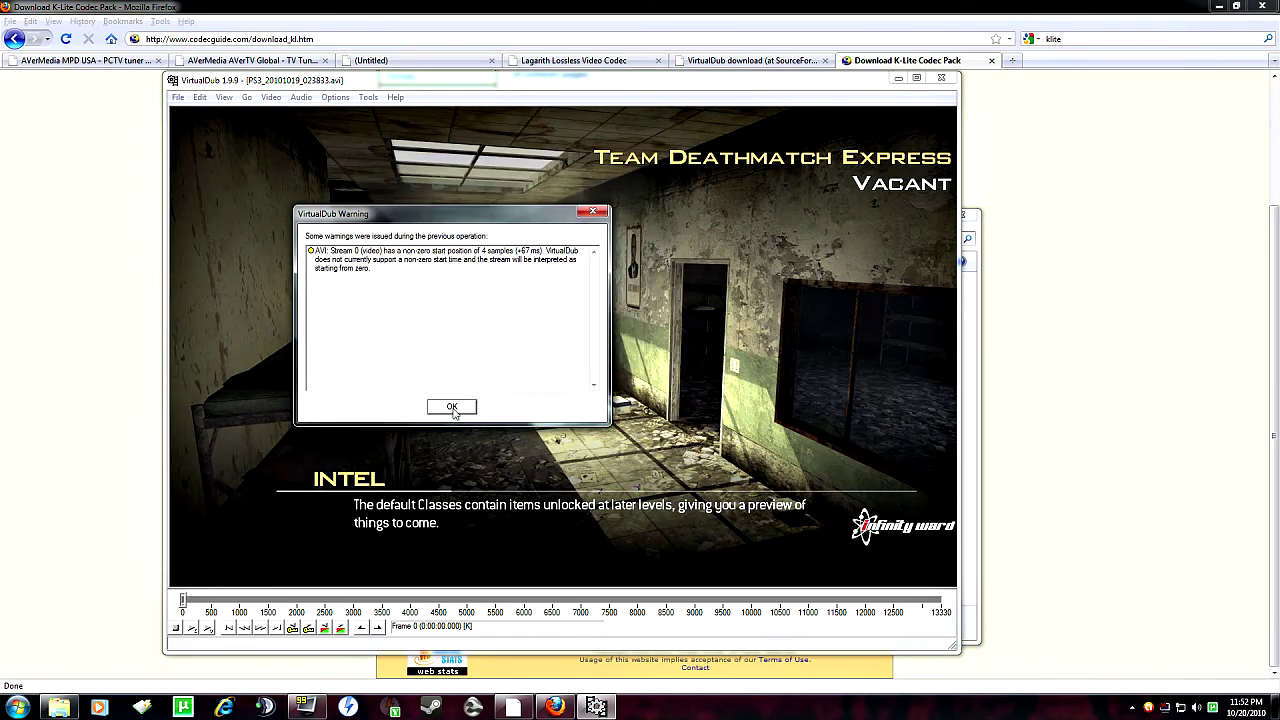
click(447, 406)
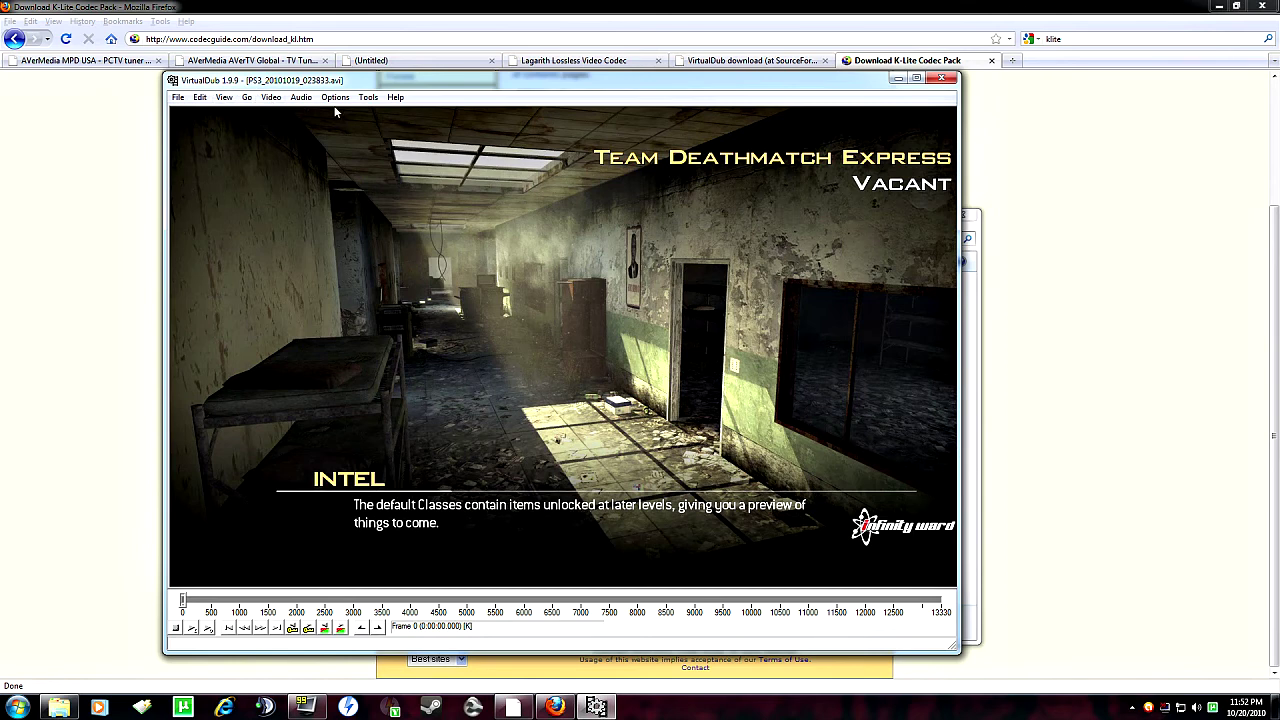
Switch audio to full processing and compress it as MPEG Layer-3, 128 kBit/s, 48 kHz stereo.
click(301, 97)
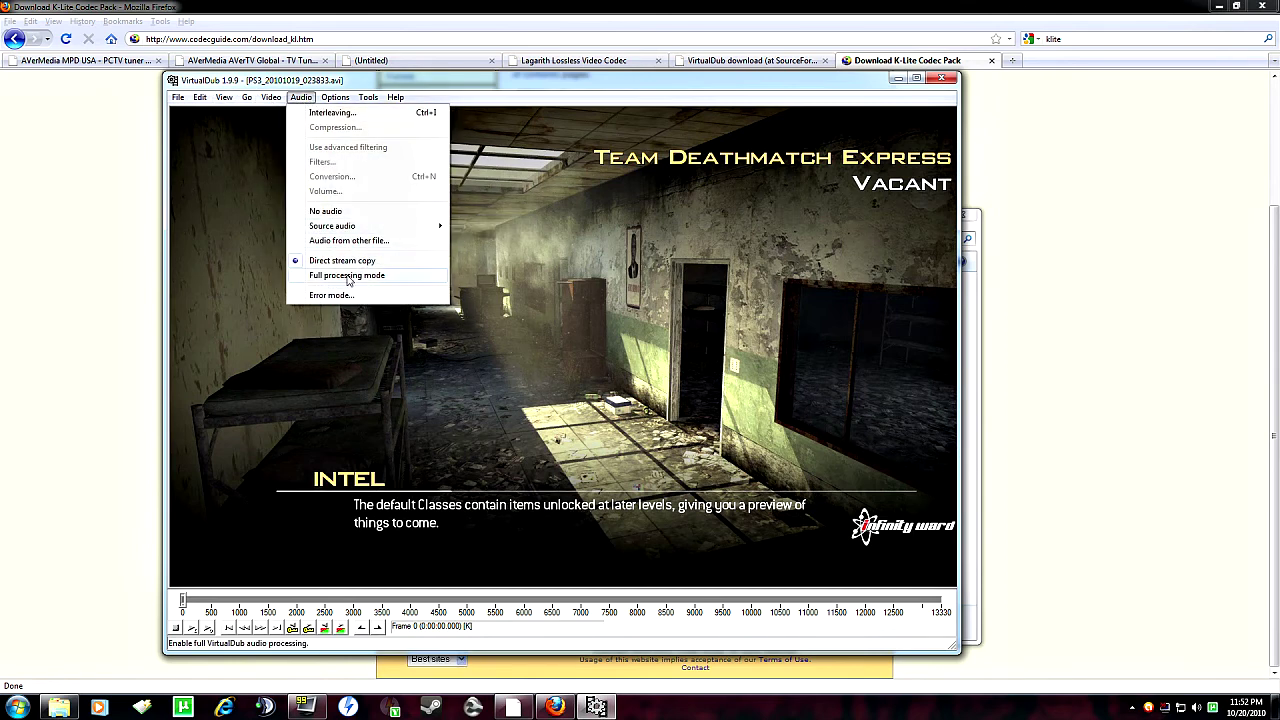
click(348, 278)
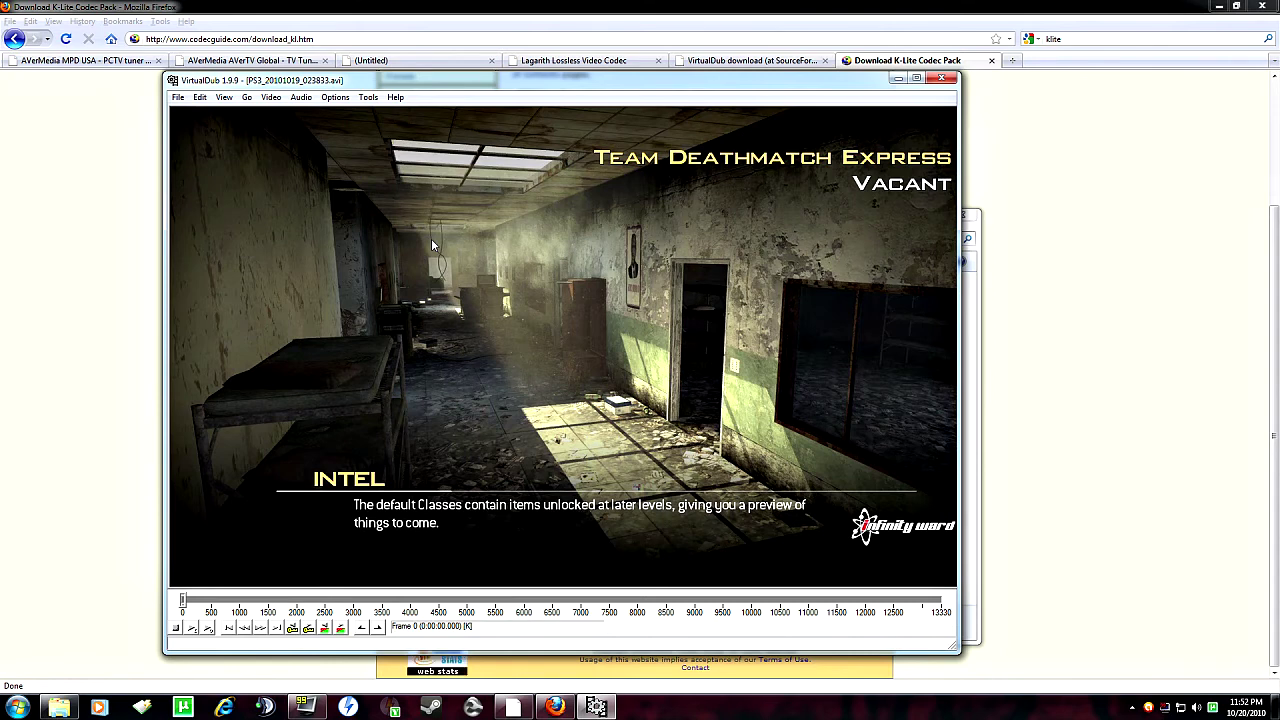
click(302, 97)
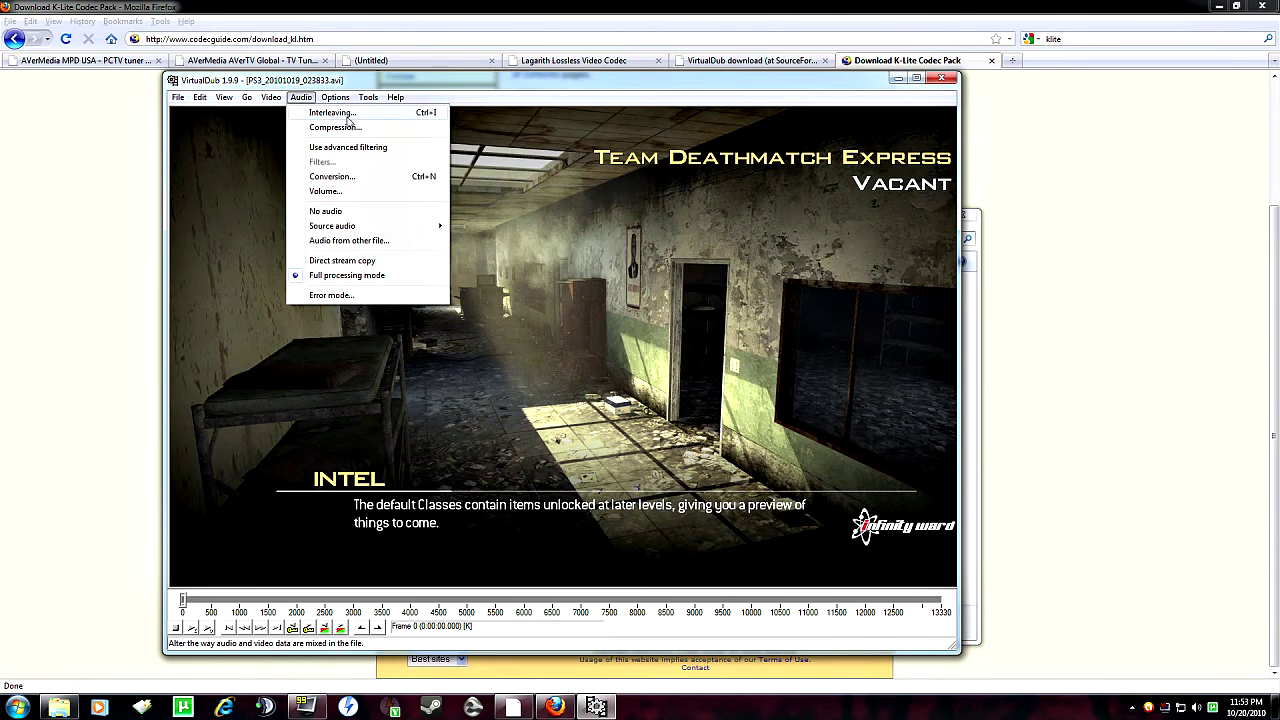
click(335, 127)
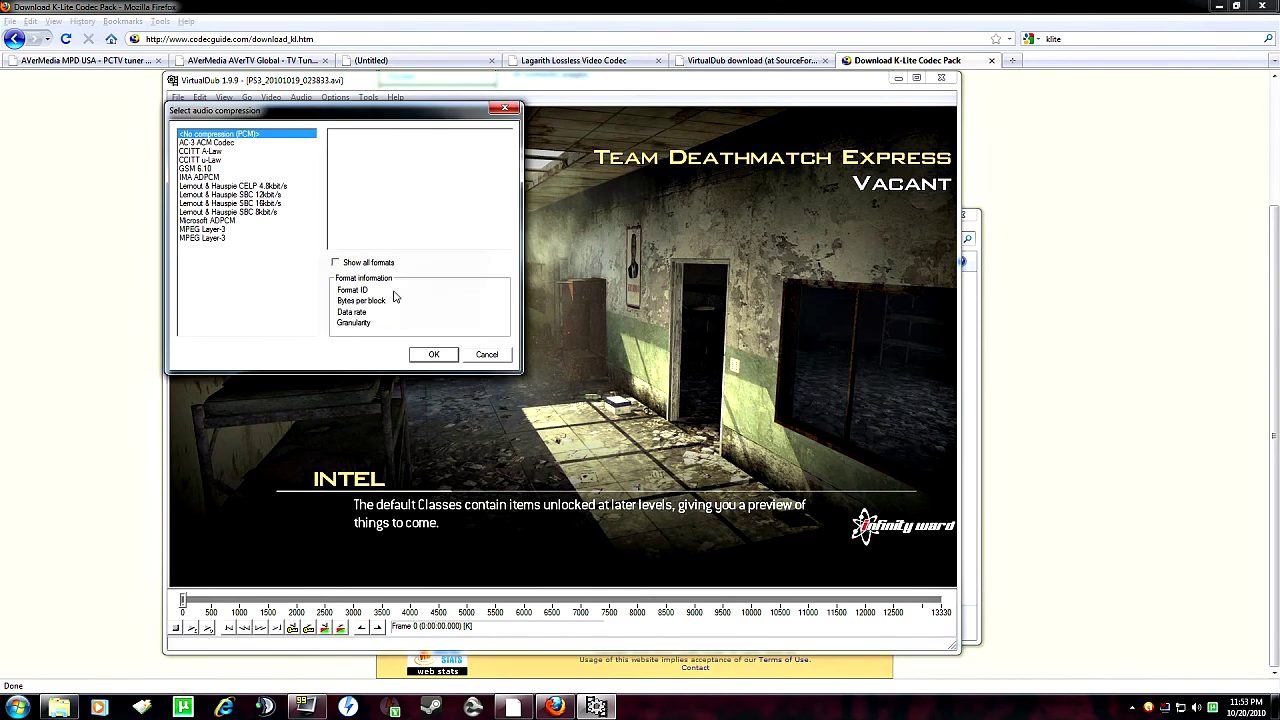
click(217, 230)
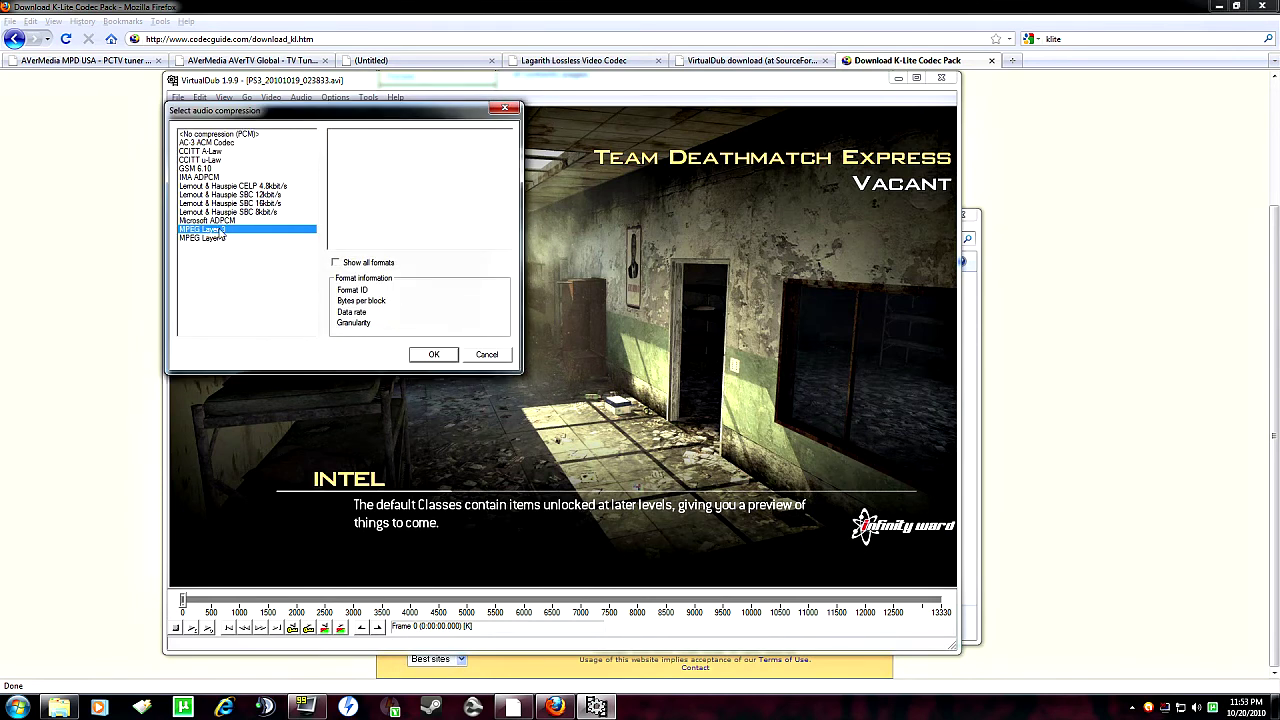
click(221, 238)
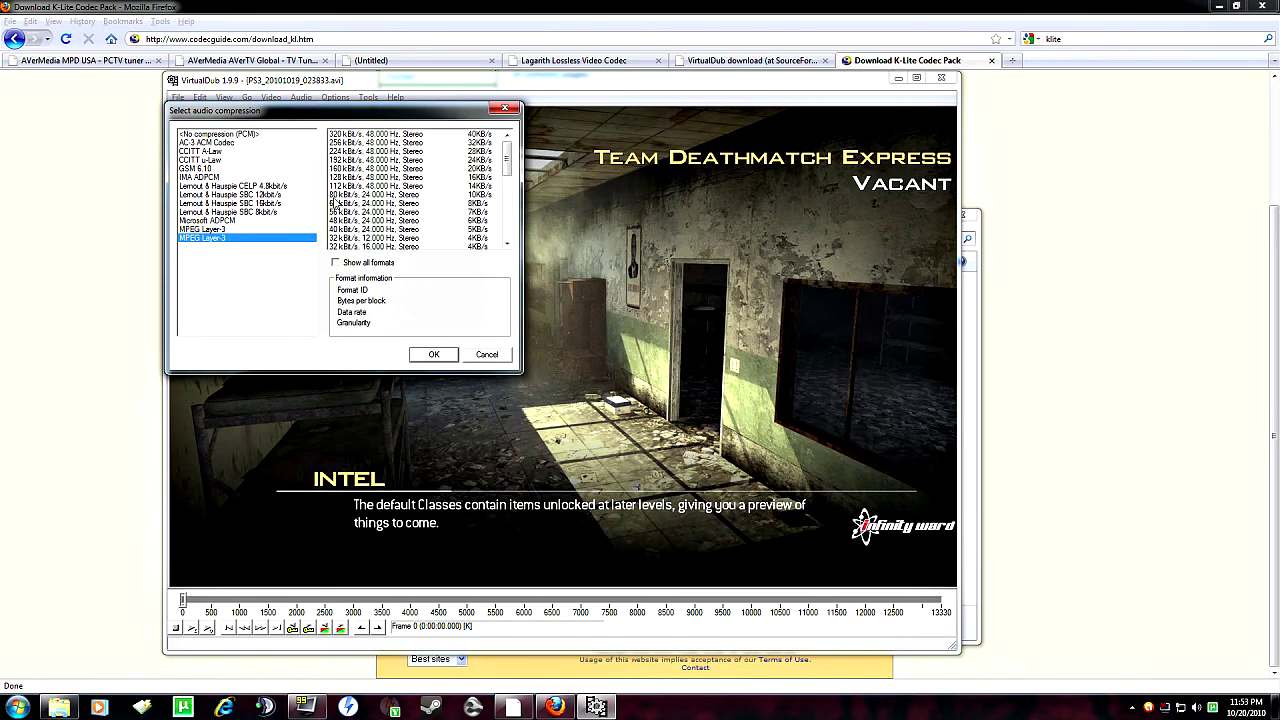
click(355, 178)
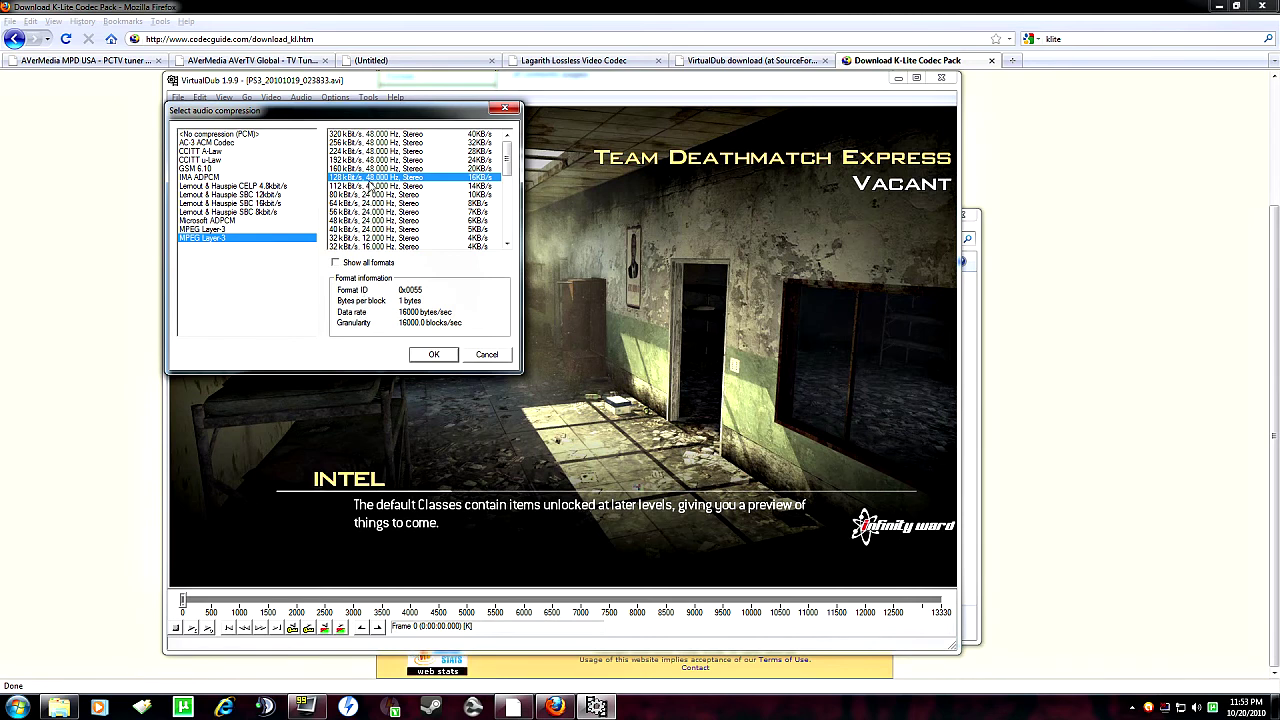
click(434, 354)
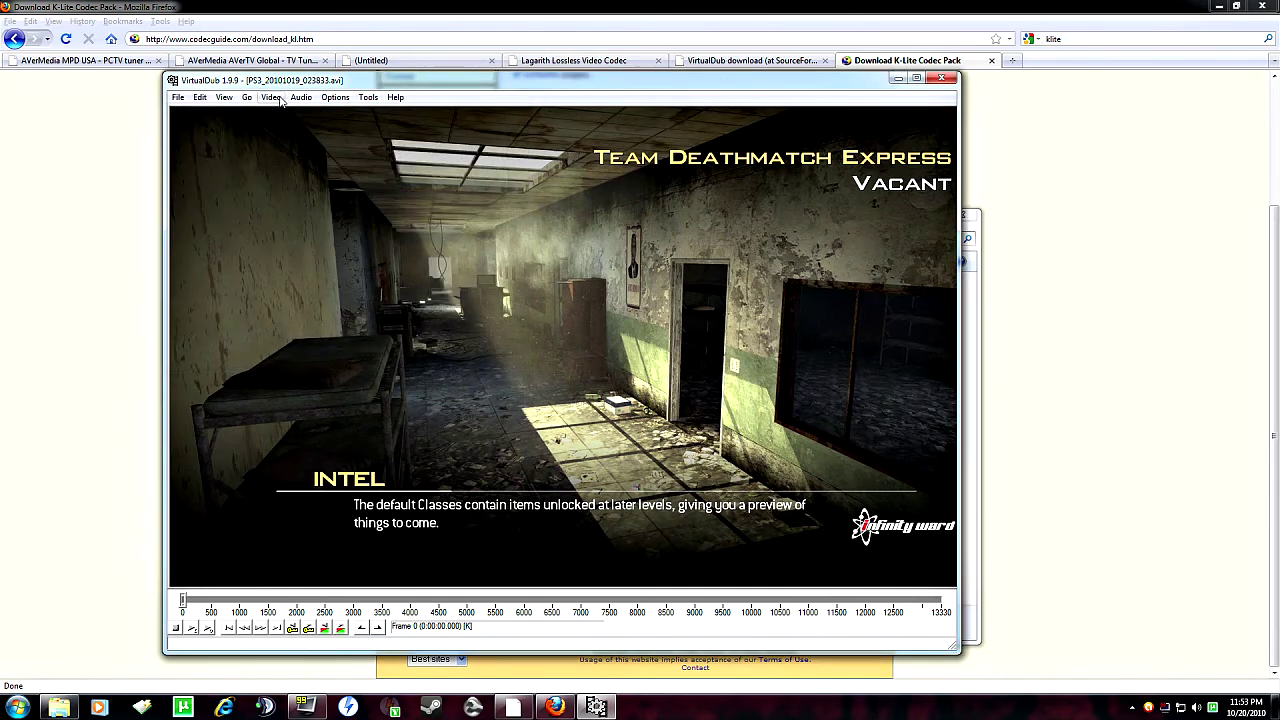
Choose the Lagarith lossless codec for video compression, keeping its default multithreaded RGB settings.
click(271, 97)
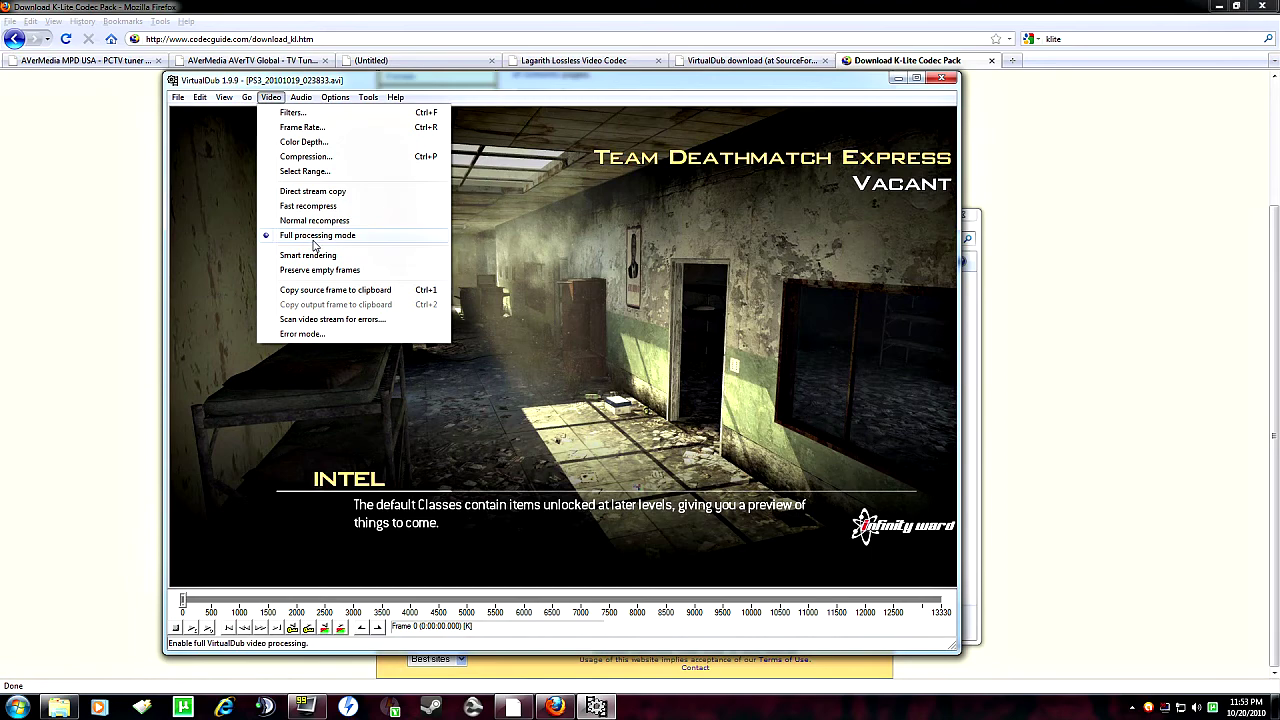
click(298, 157)
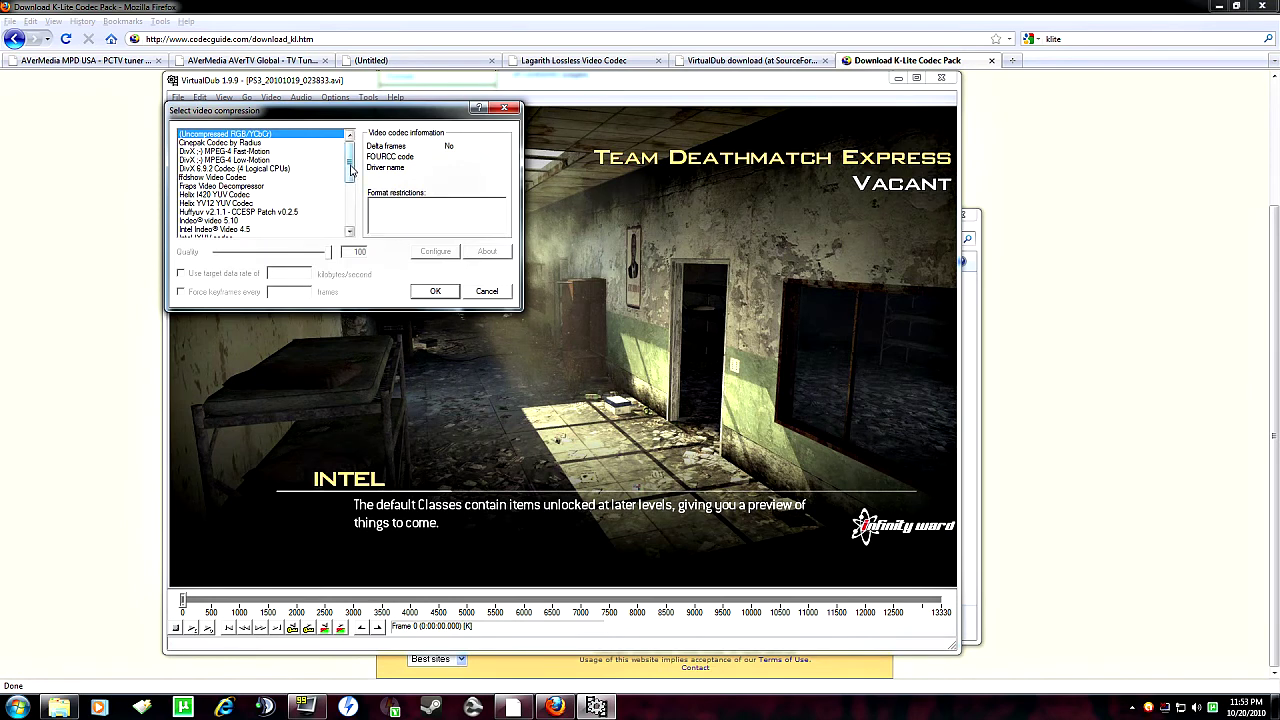
scroll(355, 185, down, 2)
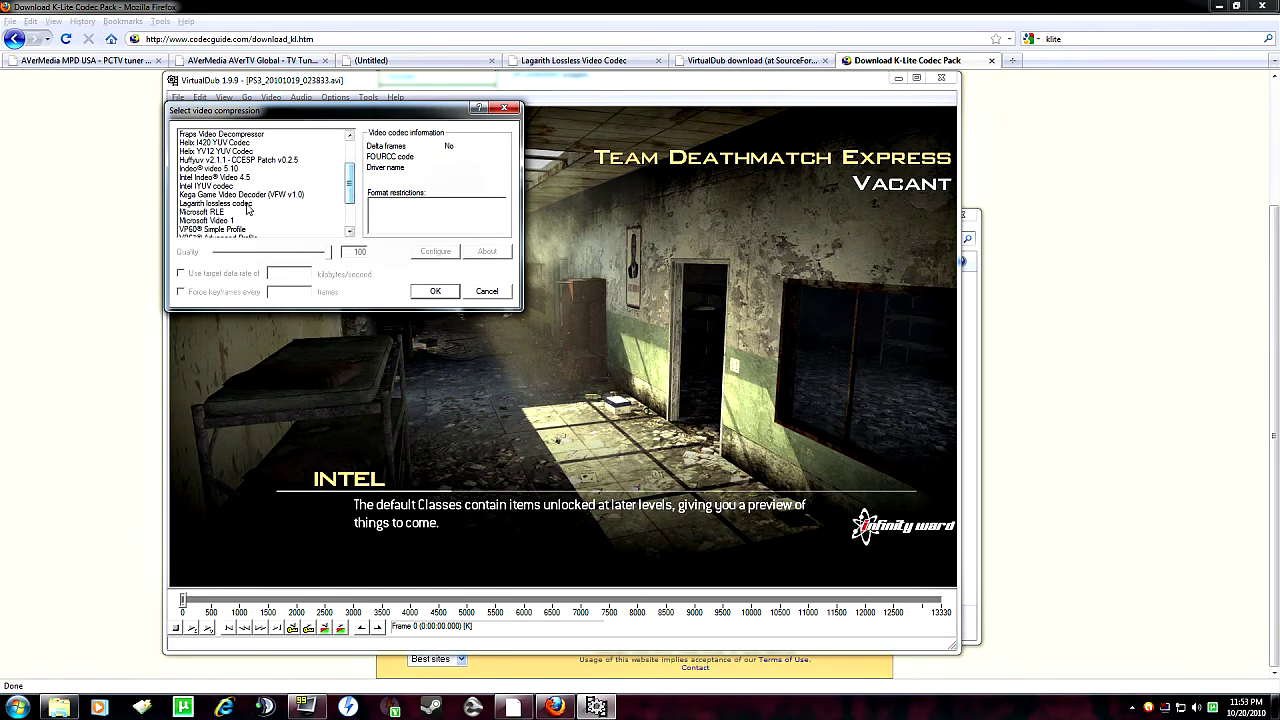
click(225, 204)
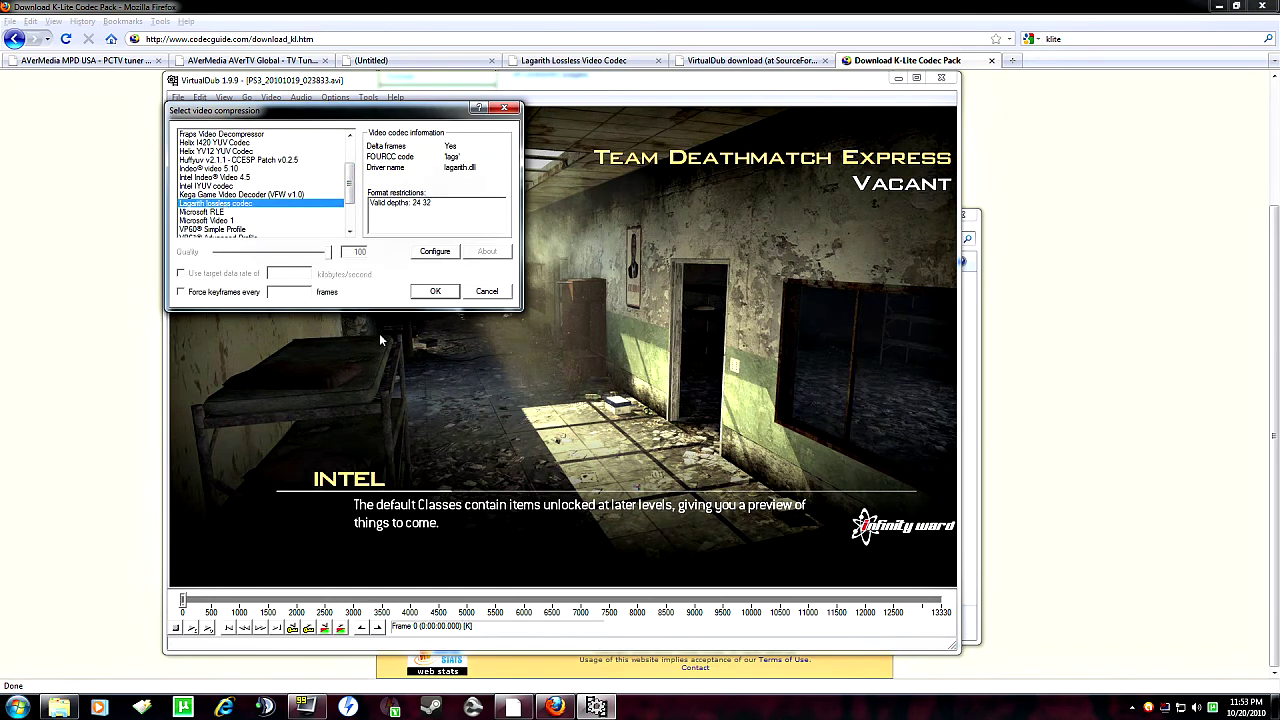
click(435, 253)
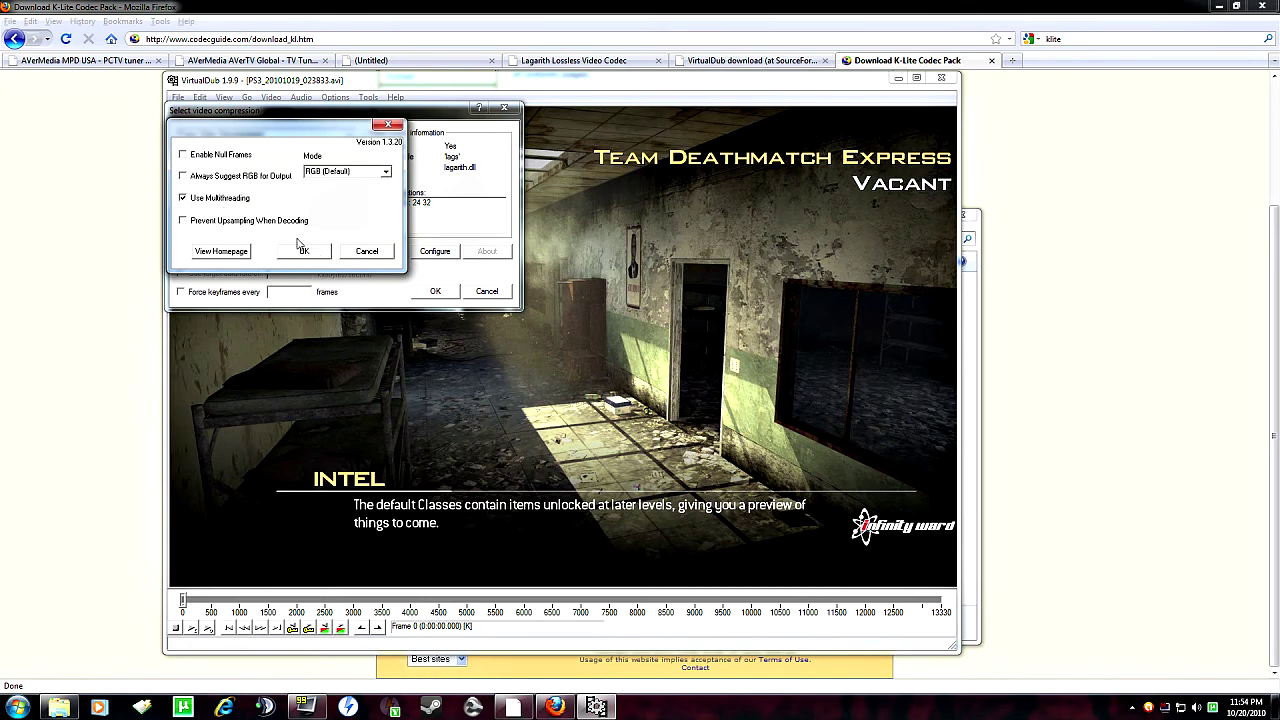
click(307, 251)
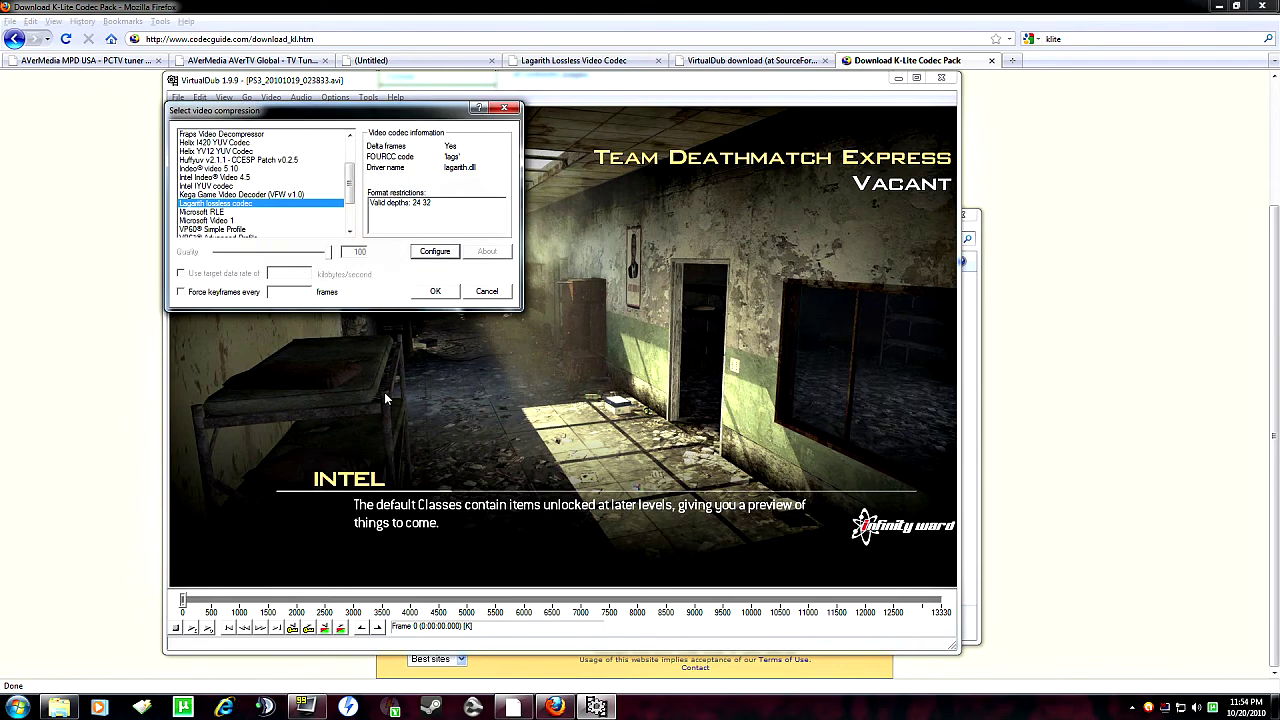
click(433, 293)
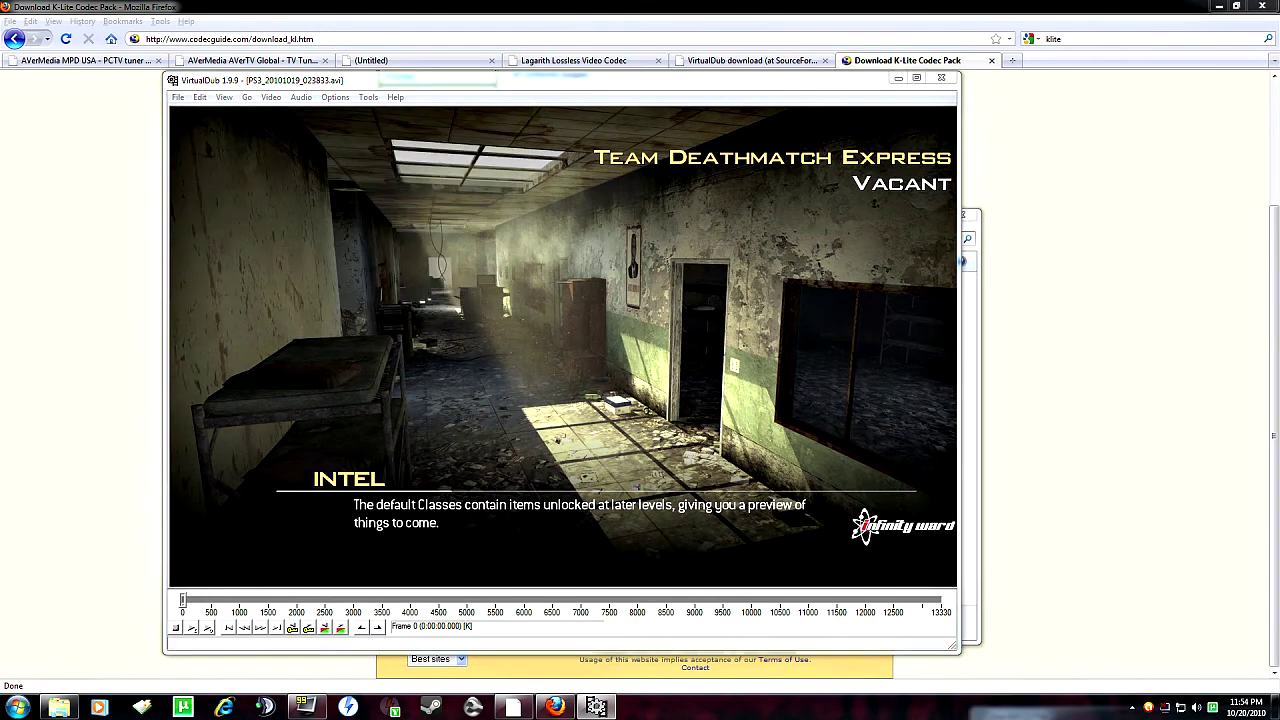
Save the capture as a new AVI on the Desktop with F7, starting the encode.
key(F7)
drag(602, 196, 254, 161)
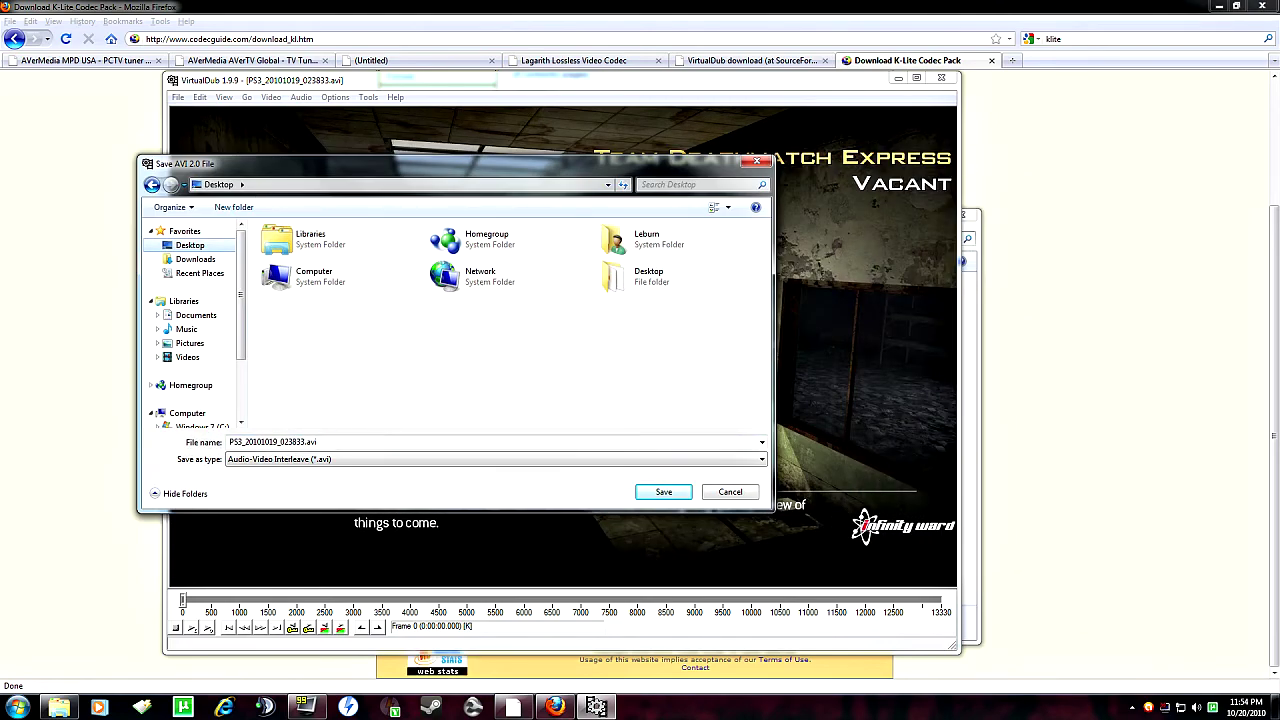
click(663, 492)
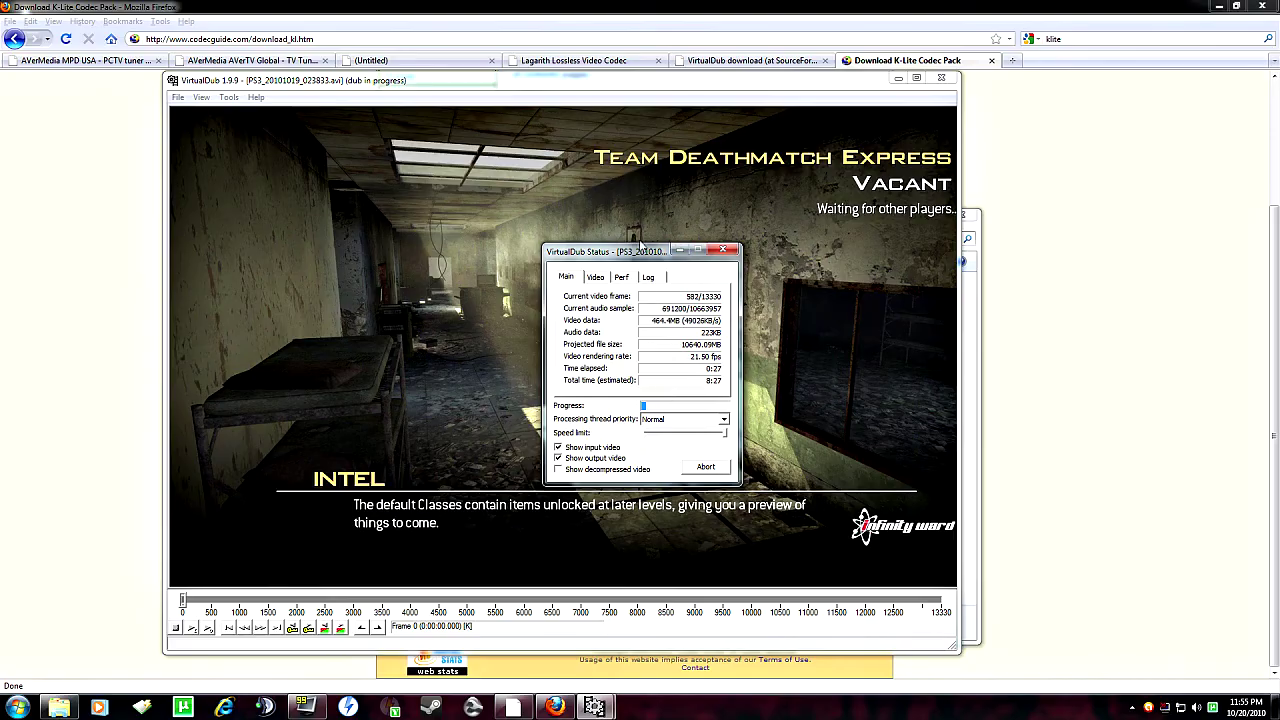
drag(634, 252, 550, 246)
Abort the running conversion and bring up the Computer view of drives.
click(623, 462)
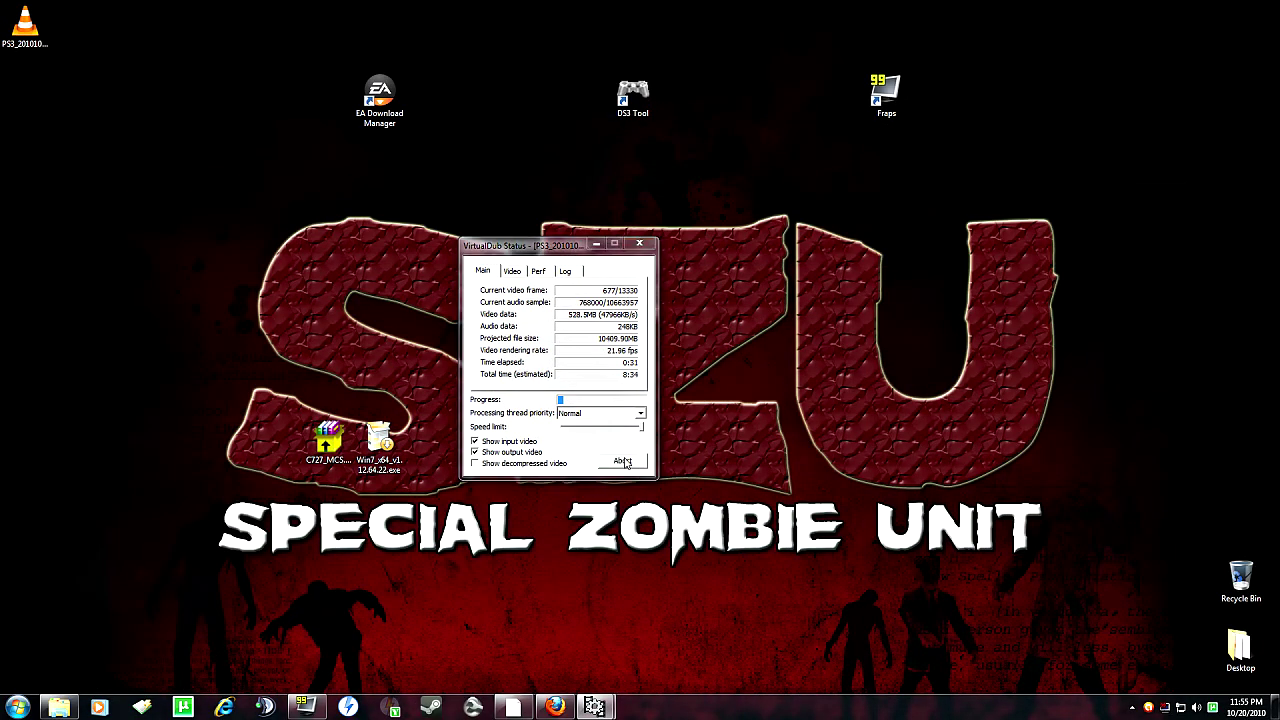
key(Return)
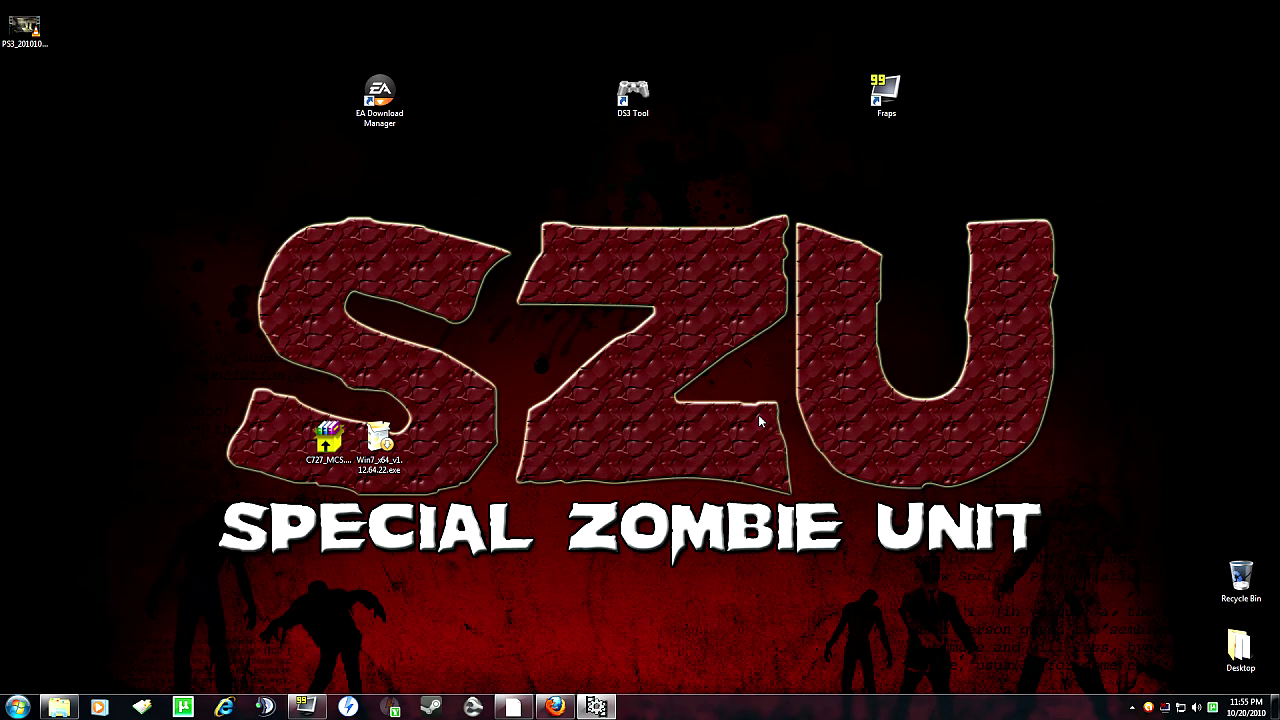
click(18, 707)
click(215, 535)
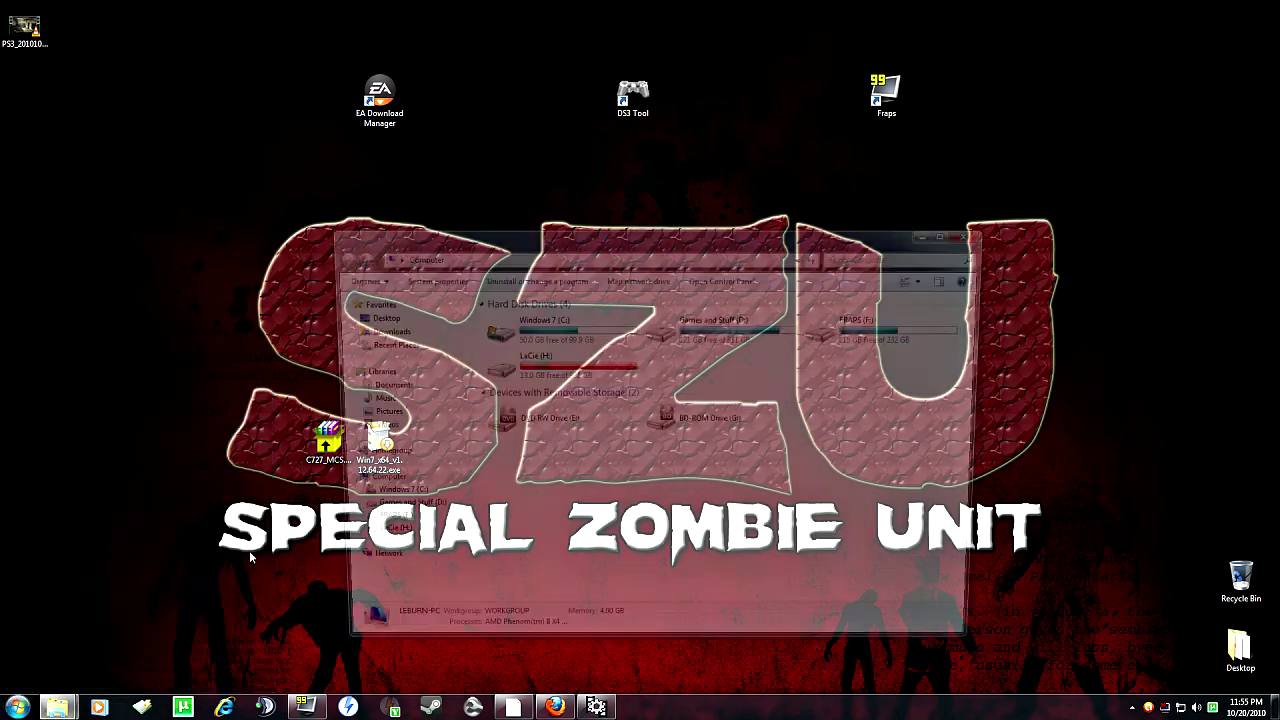
Open the Videos folder on FRAPS (F:) and check the details of both PS3 capture AVIs.
double_click(878, 332)
double_click(660, 333)
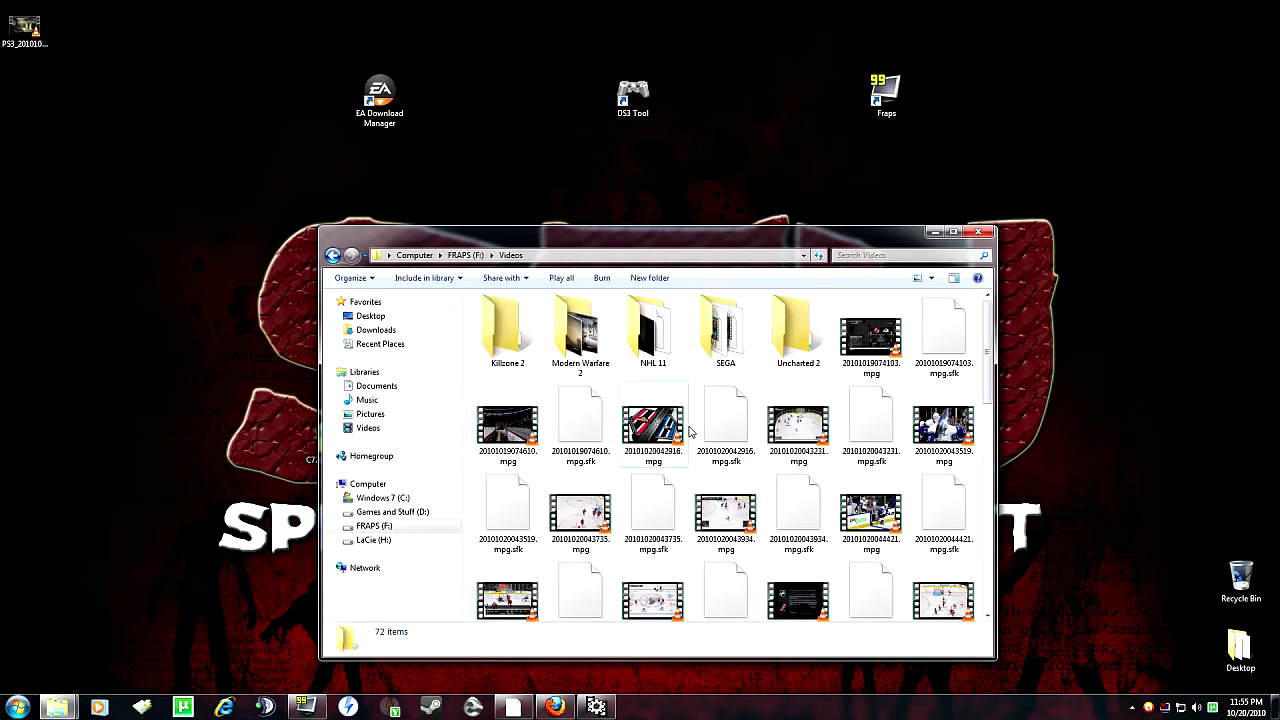
drag(988, 365, 980, 545)
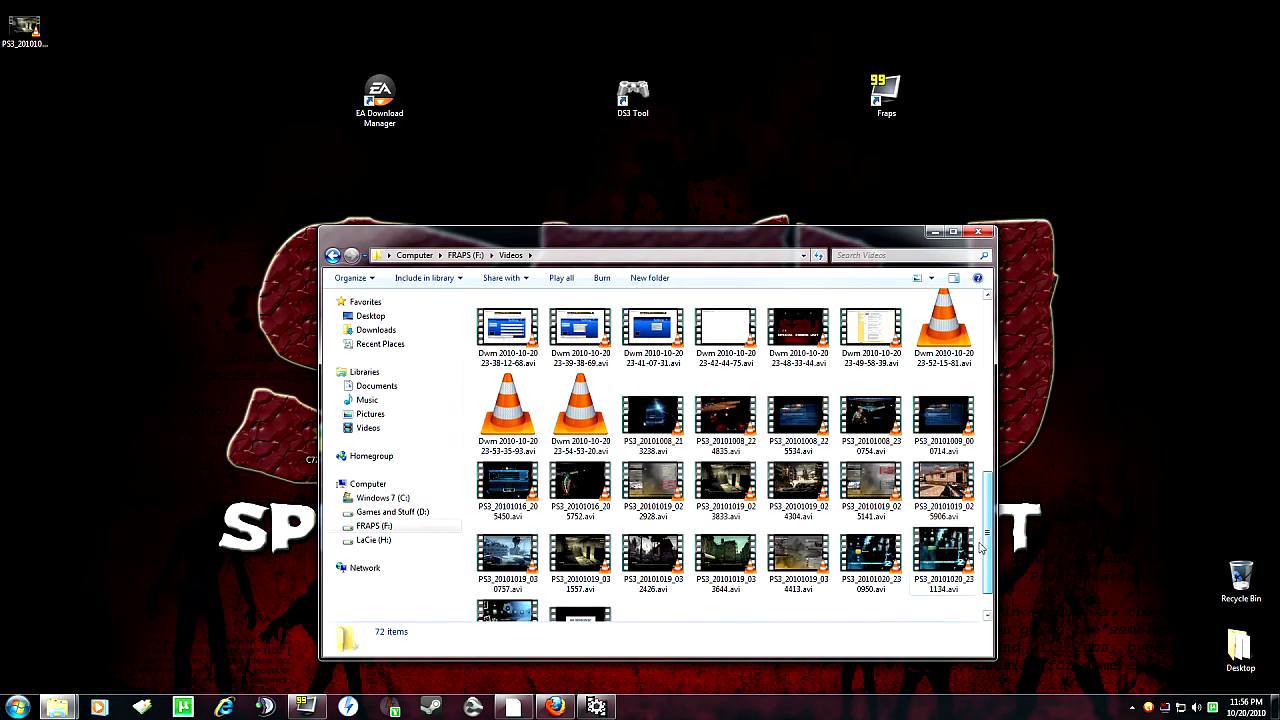
click(722, 490)
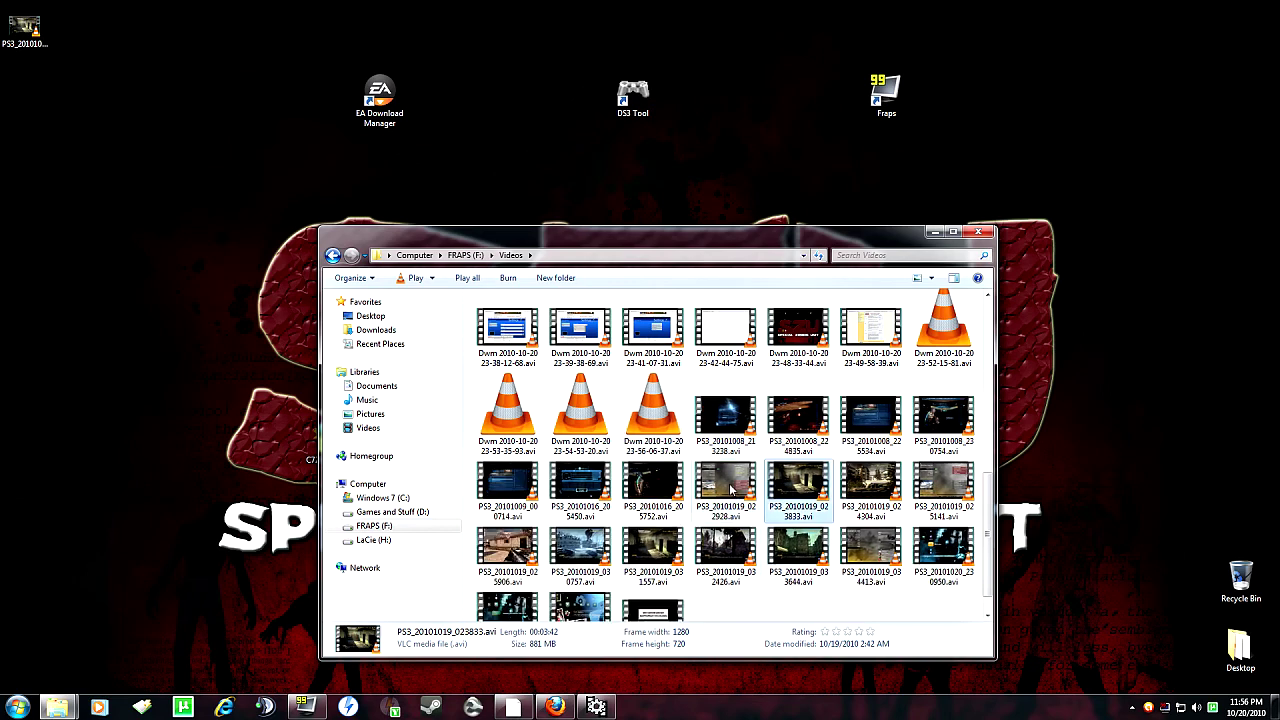
click(662, 558)
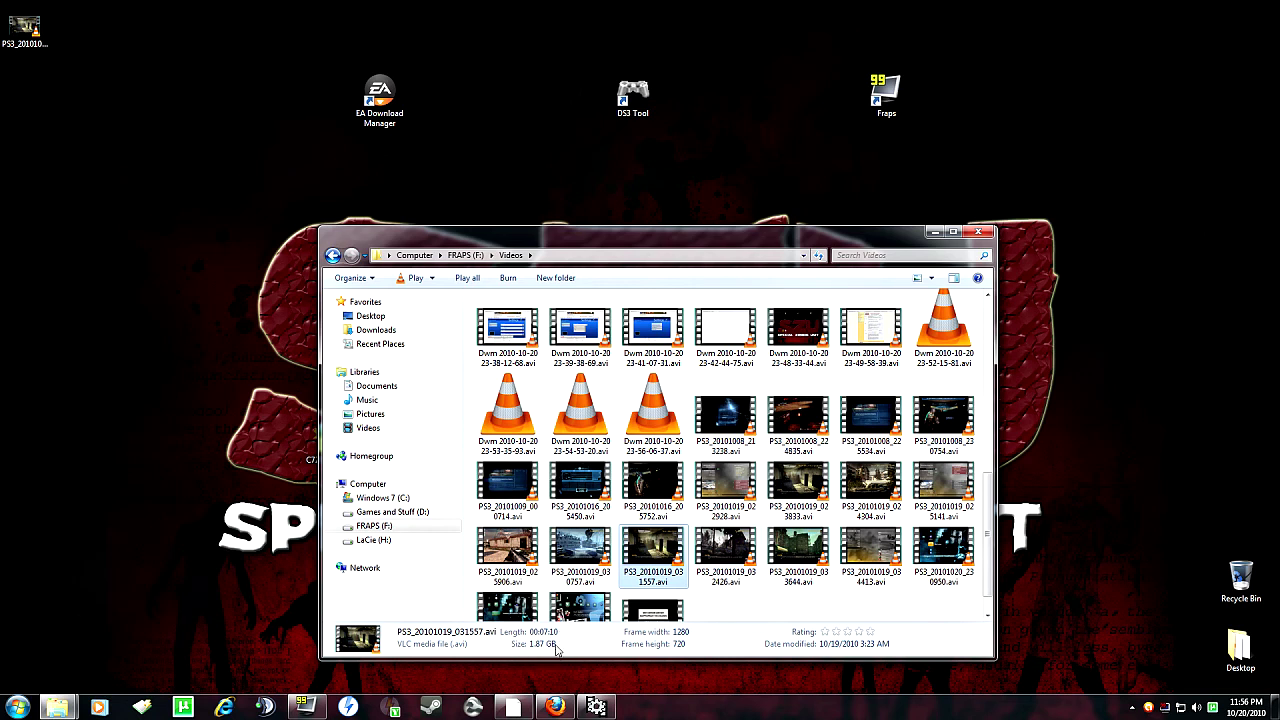
drag(735, 243, 698, 130)
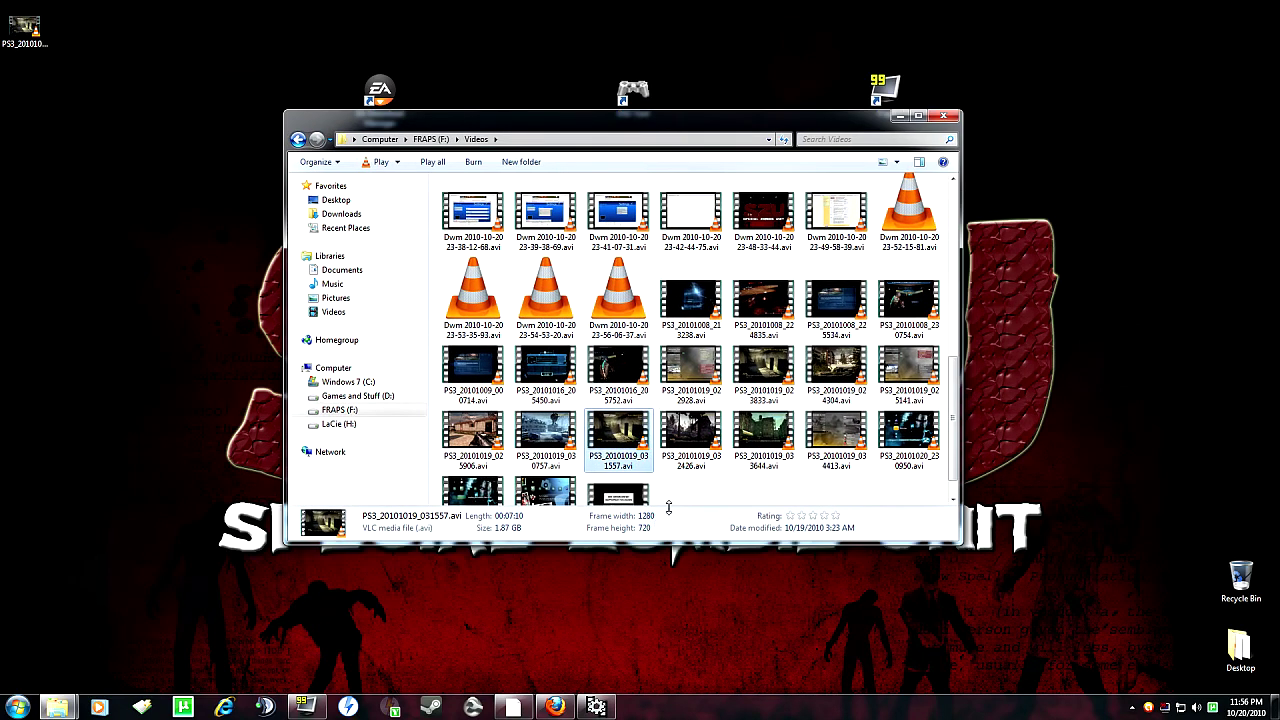